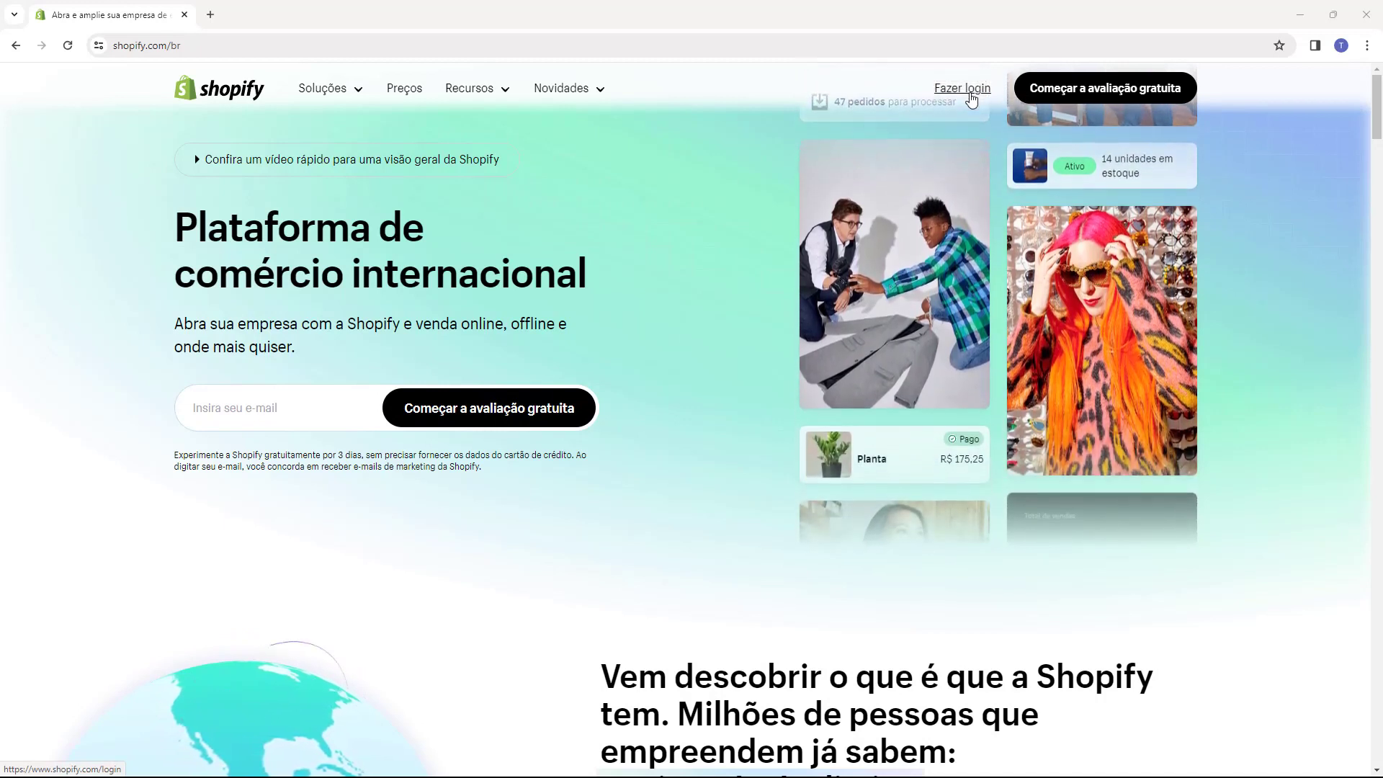
# Log in to the Shopify store admin and open the current Dawn theme of the online store for customization.
pyautogui.click(962, 88)
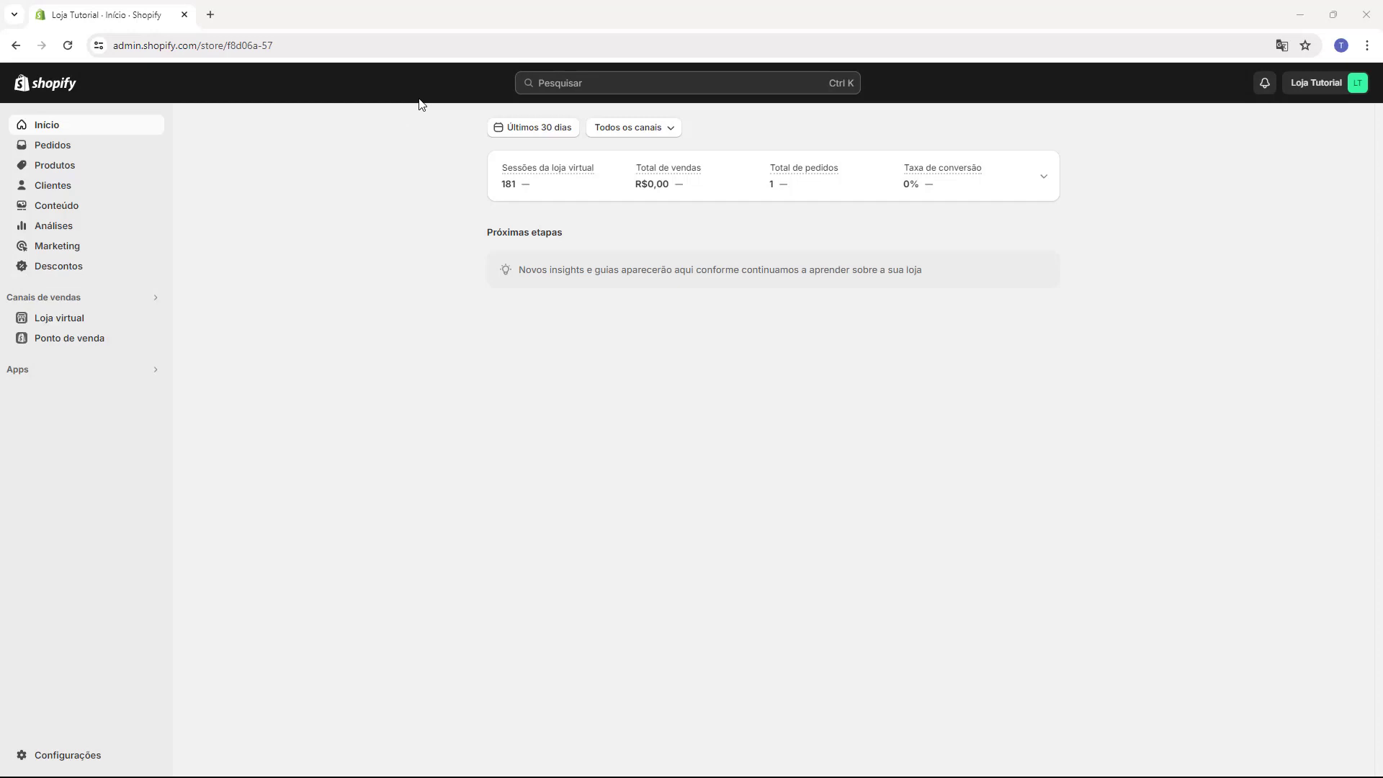
pyautogui.click(57, 319)
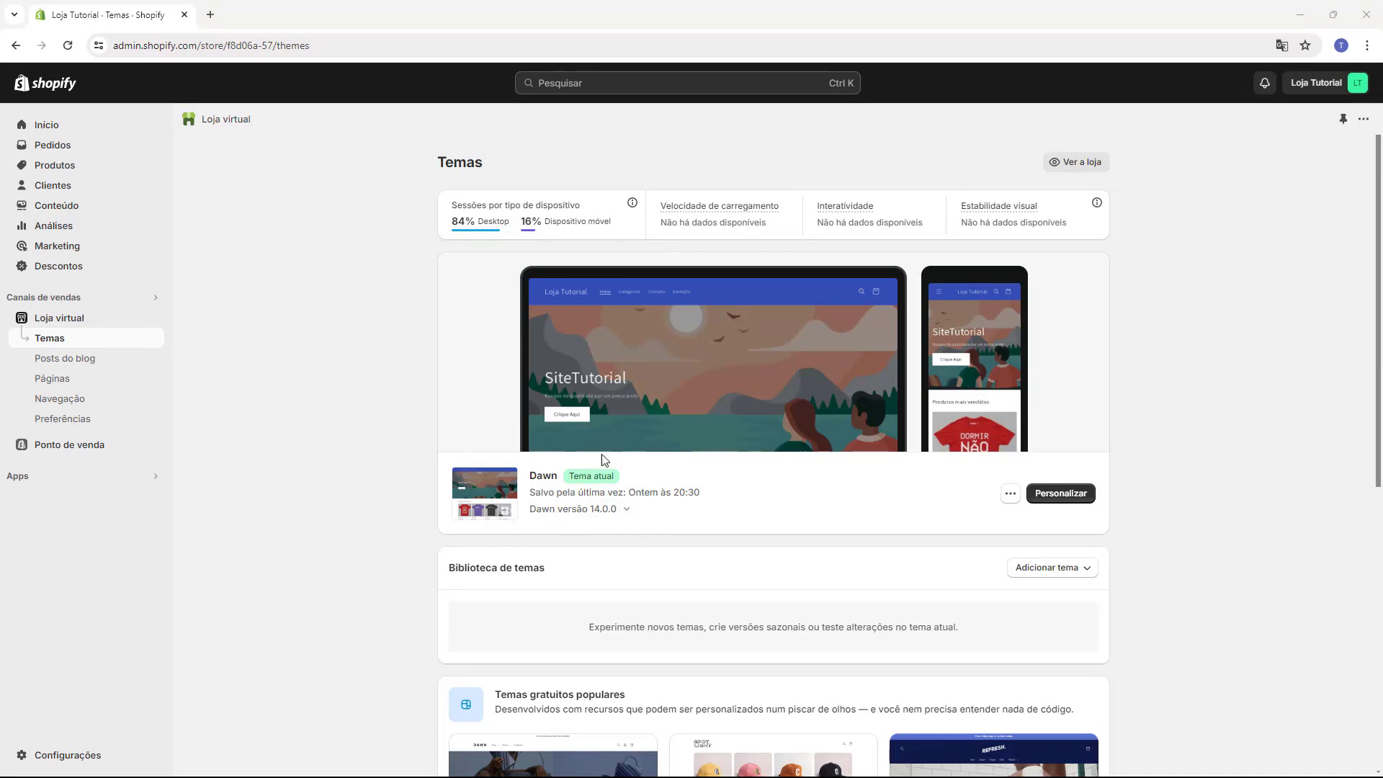
pyautogui.moveTo(569, 478); pyautogui.dragTo(618, 477)
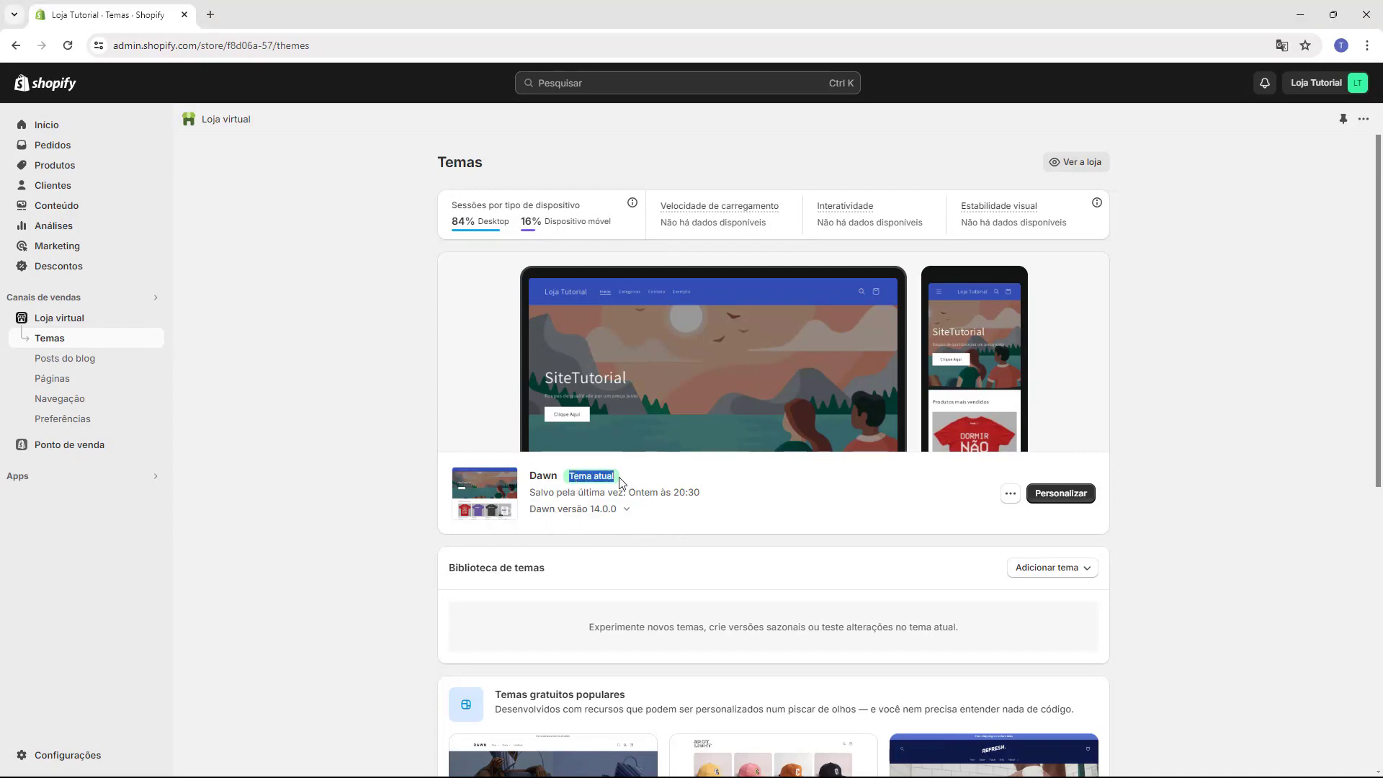
pyautogui.click(591, 477)
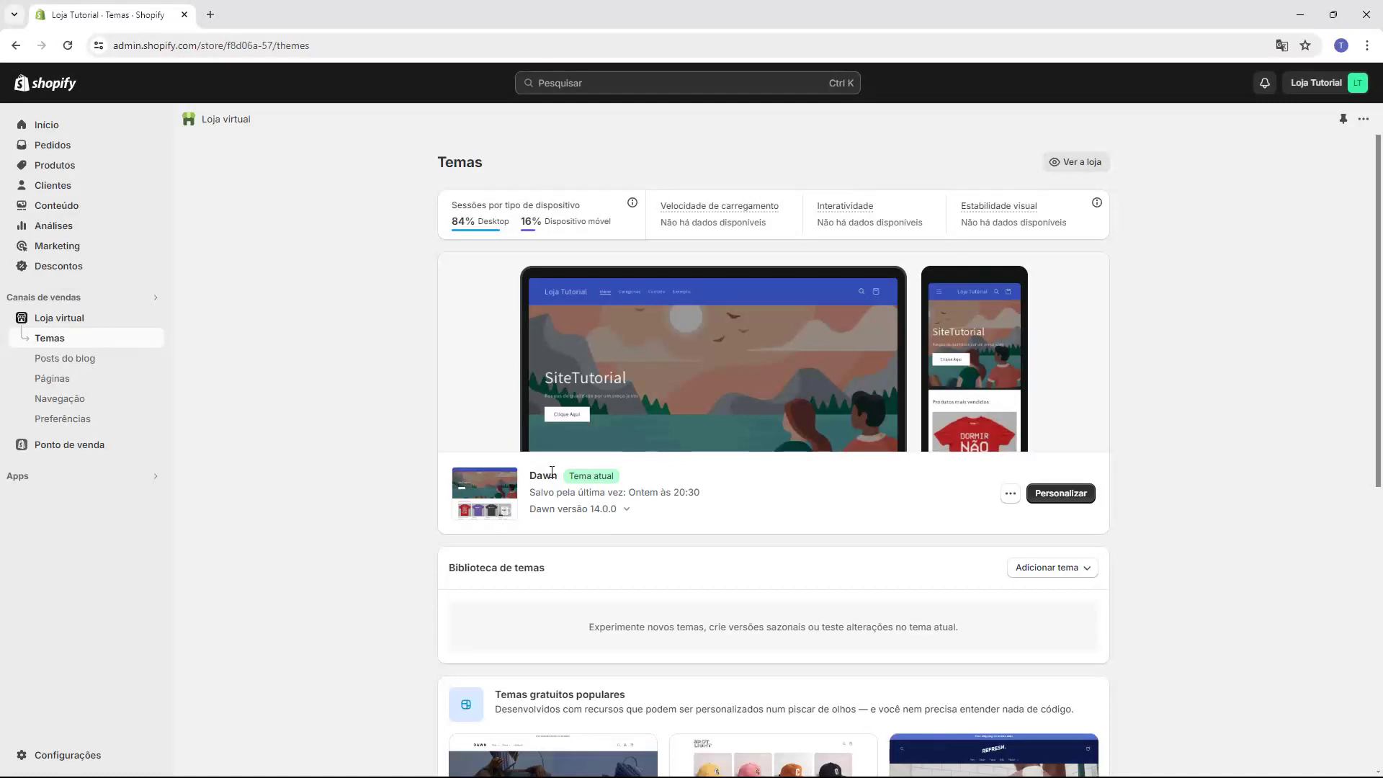
pyautogui.click(1061, 493)
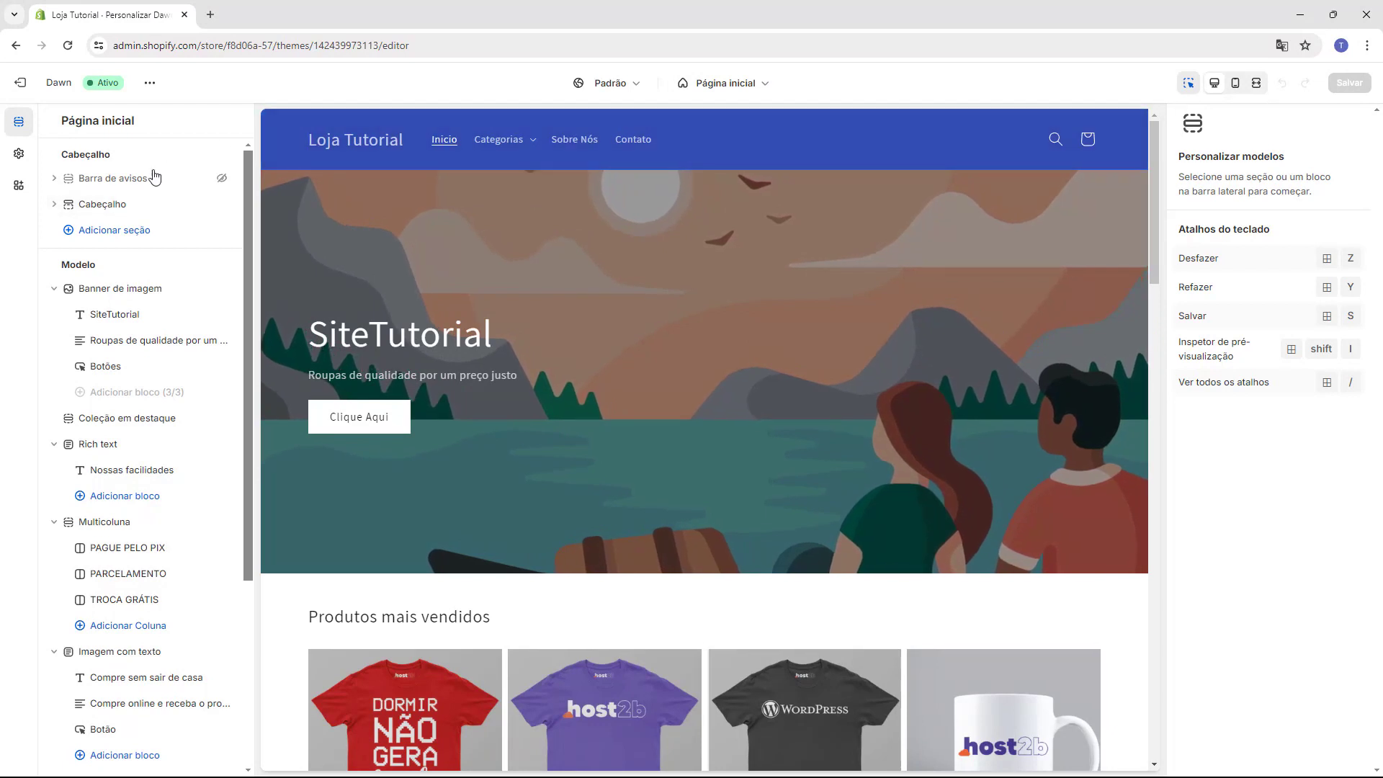
# Open the custom CSS editor of the Cabeçalho section.
pyautogui.click(102, 205)
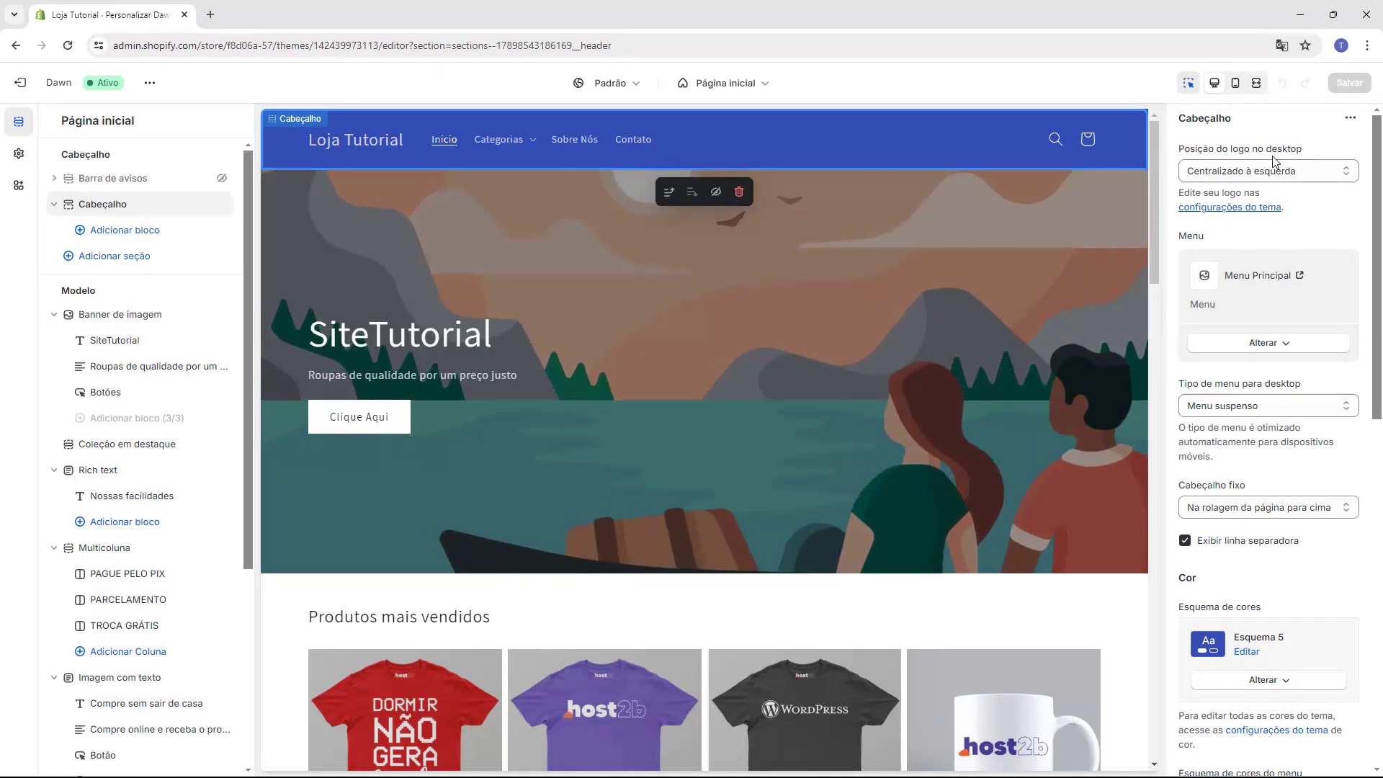
pyautogui.scroll(-9, 1273, 160)
pyautogui.scroll(-2, 1264, 180)
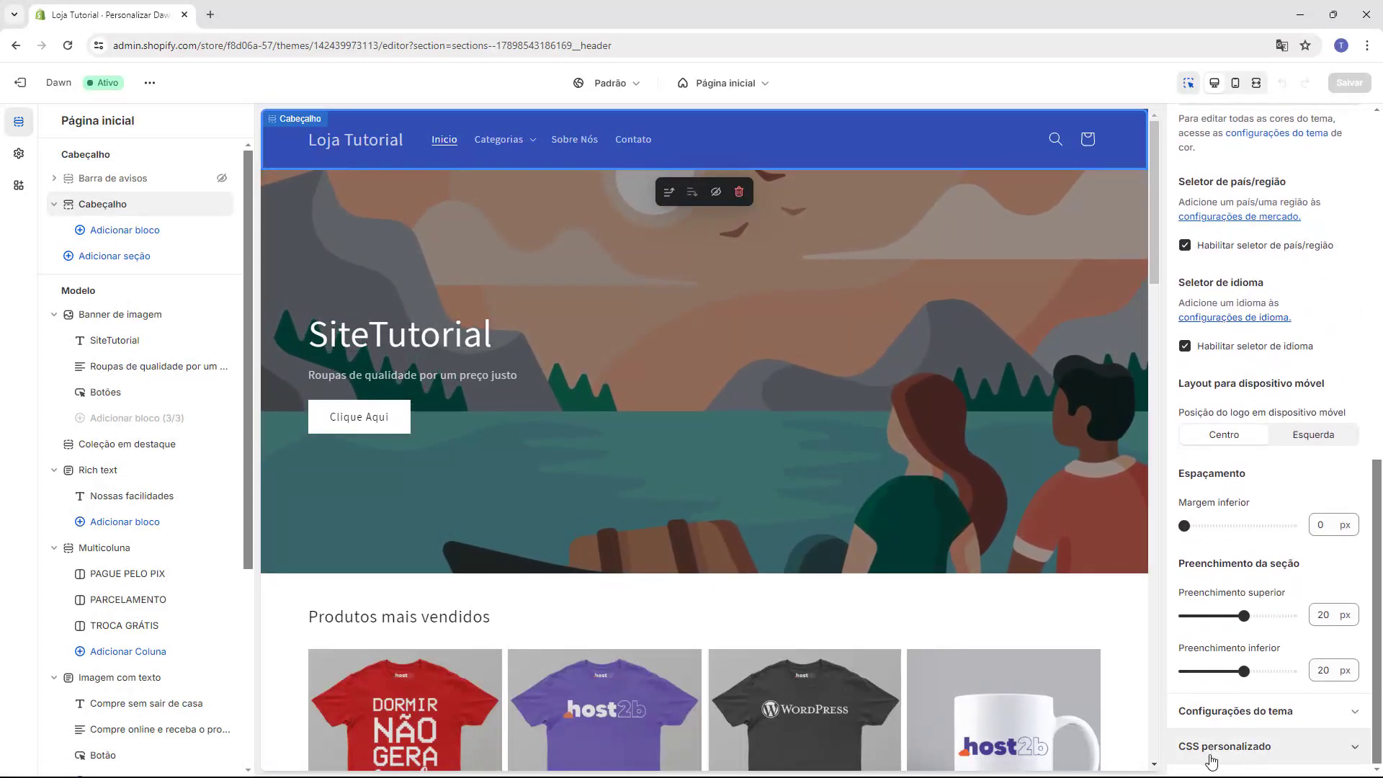
pyautogui.click(1265, 760)
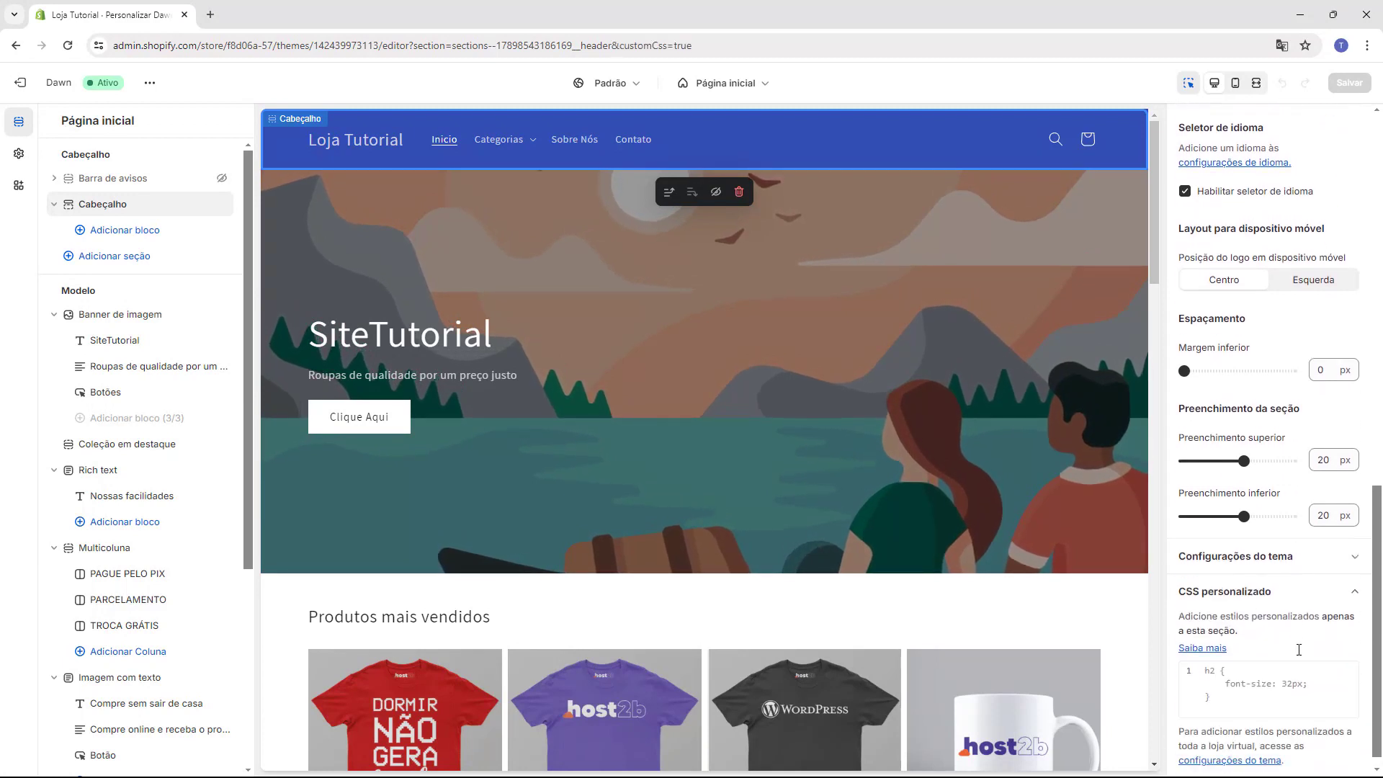
pyautogui.click(1242, 662)
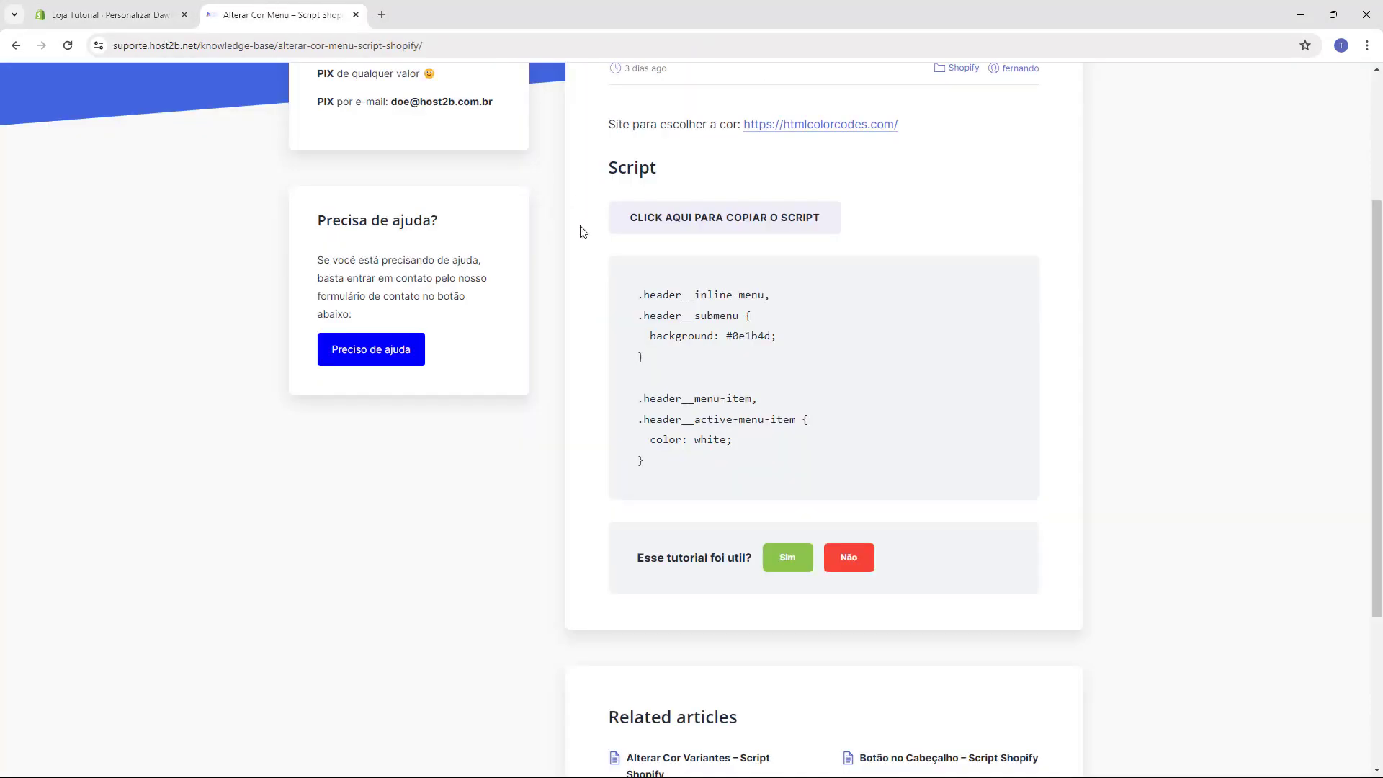
# Copy the full CSS script from the host2b article "Alterar Cor Menu – Script Shopify".
pyautogui.scroll(3, 583, 231)
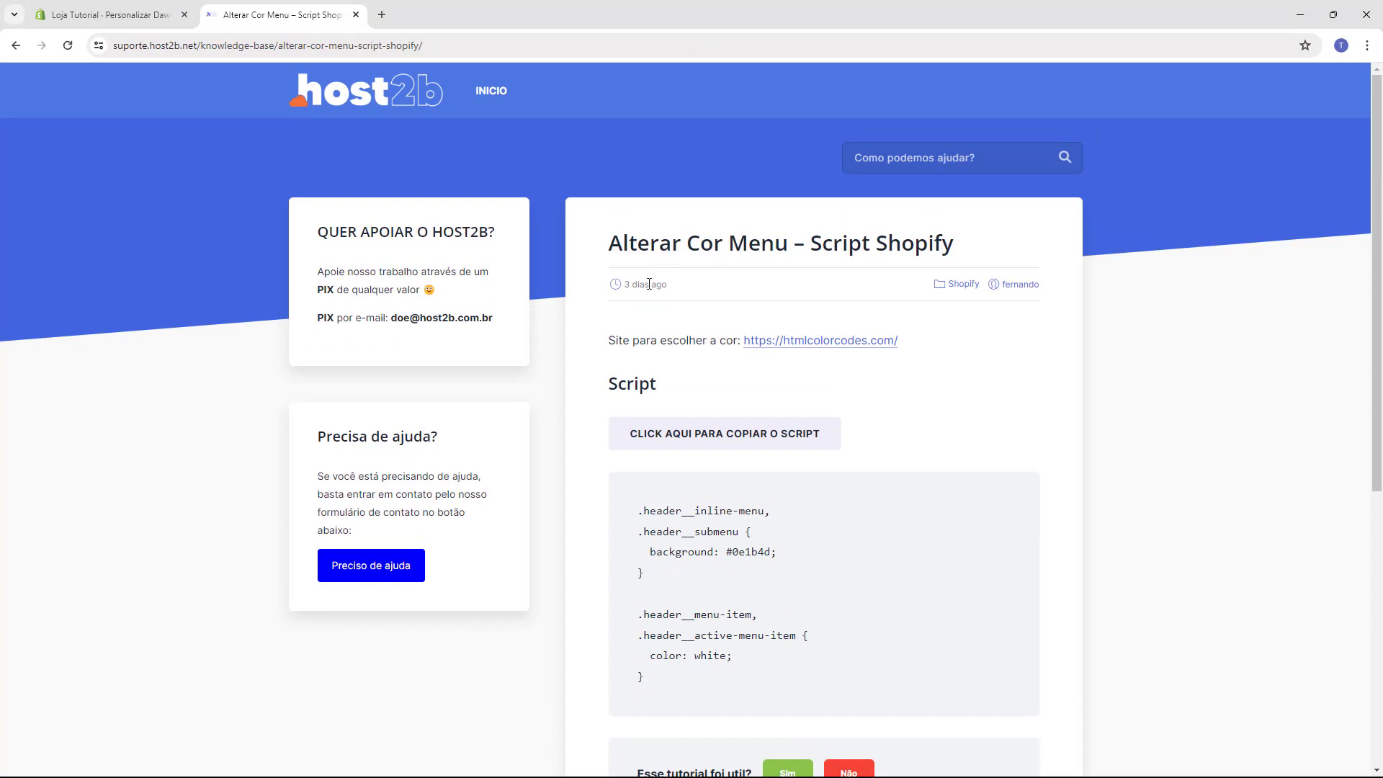
pyautogui.moveTo(600, 255); pyautogui.dragTo(793, 249)
pyautogui.click(735, 250)
pyautogui.moveTo(683, 241); pyautogui.dragTo(735, 245)
pyautogui.click(616, 239)
pyautogui.moveTo(610, 376); pyautogui.dragTo(655, 385)
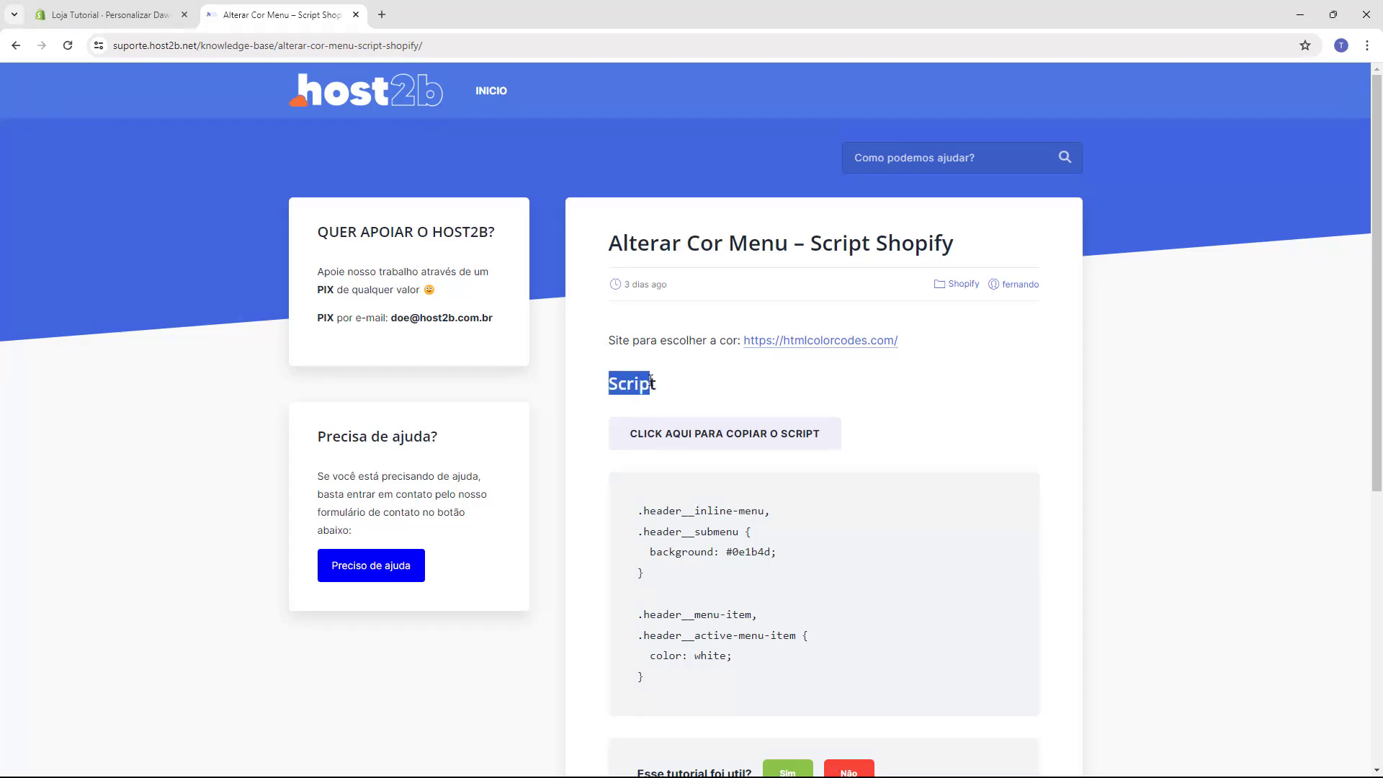
pyautogui.click(617, 383)
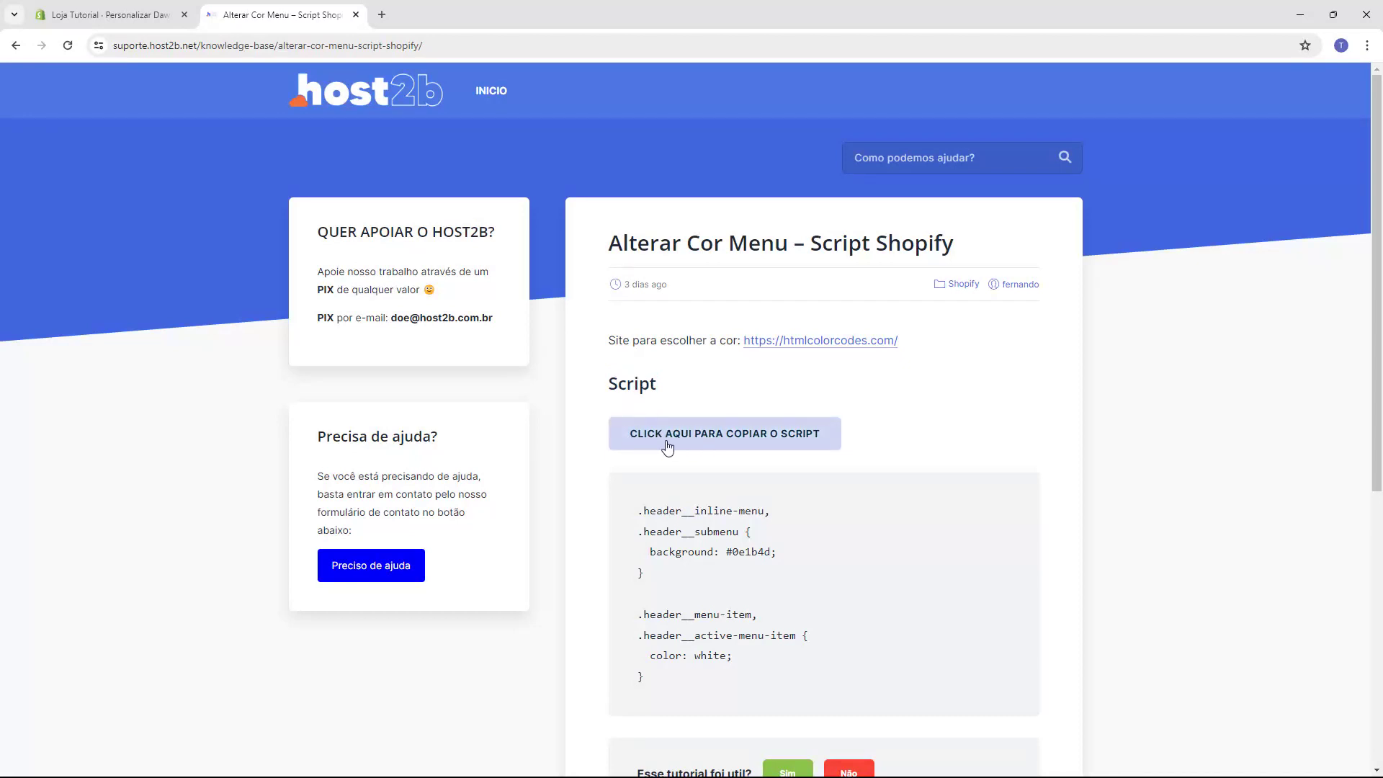
pyautogui.click(725, 436)
pyautogui.hotkey('ctrl', 'c')
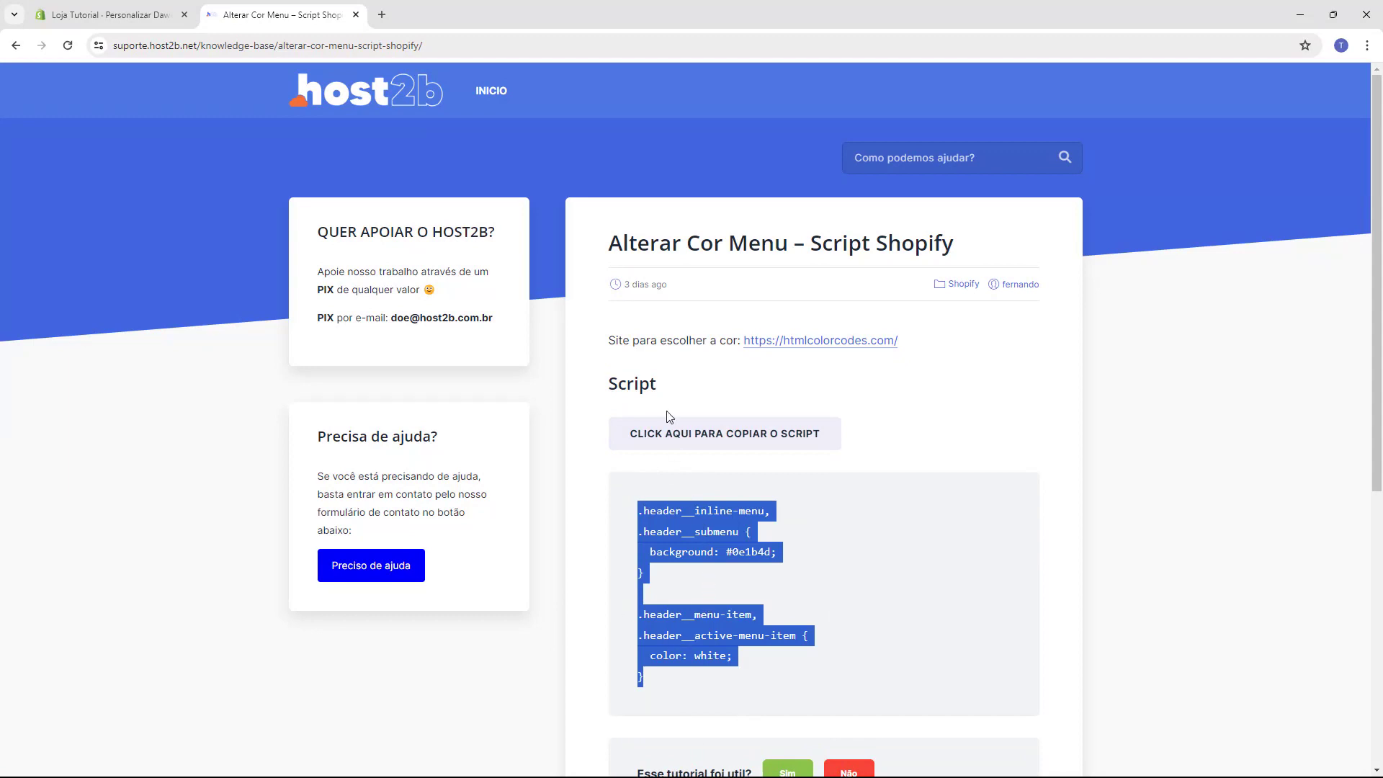
# Paste the copied script into the Cabeçalho section's custom CSS in the theme editor and check the Categorias submenu in the preview.
pyautogui.click(161, 16)
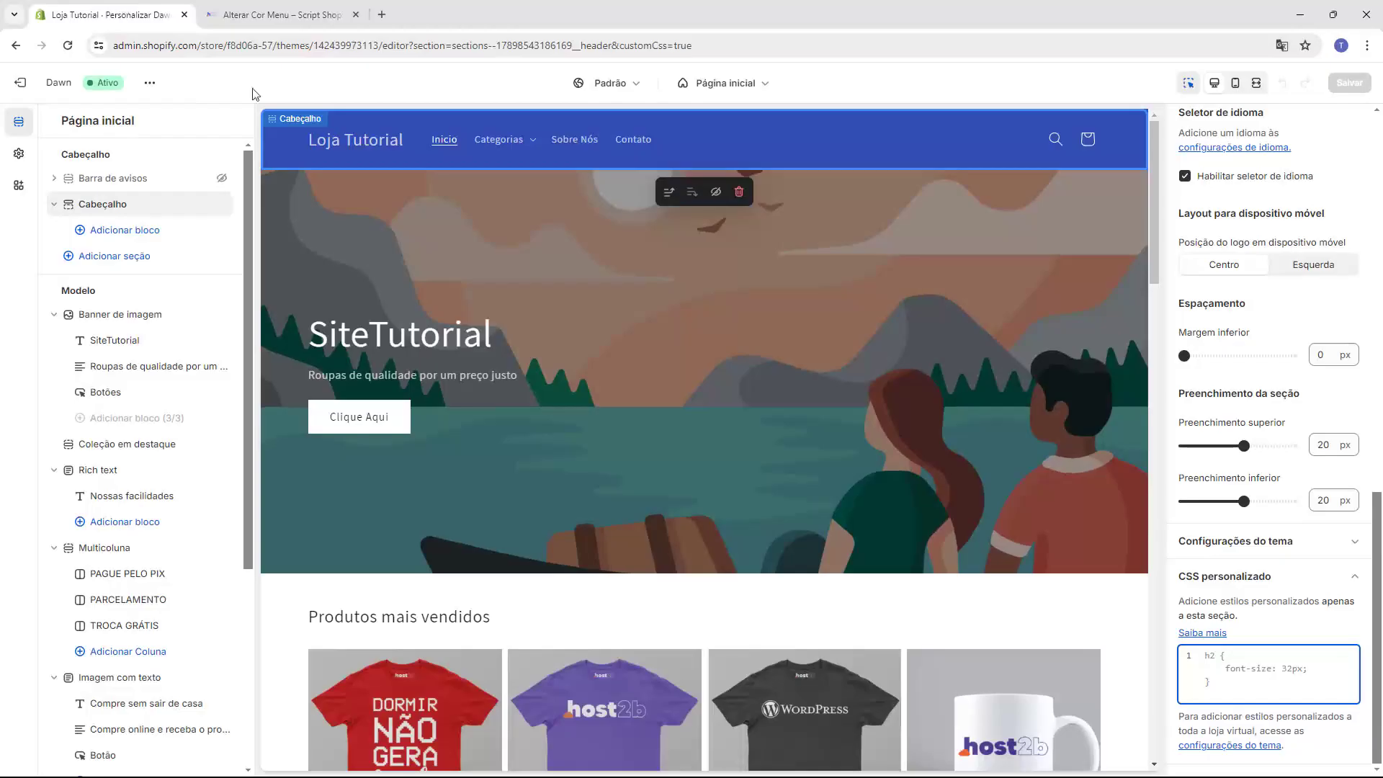
pyautogui.click(1222, 657)
pyautogui.hotkey('ctrl', 'v')
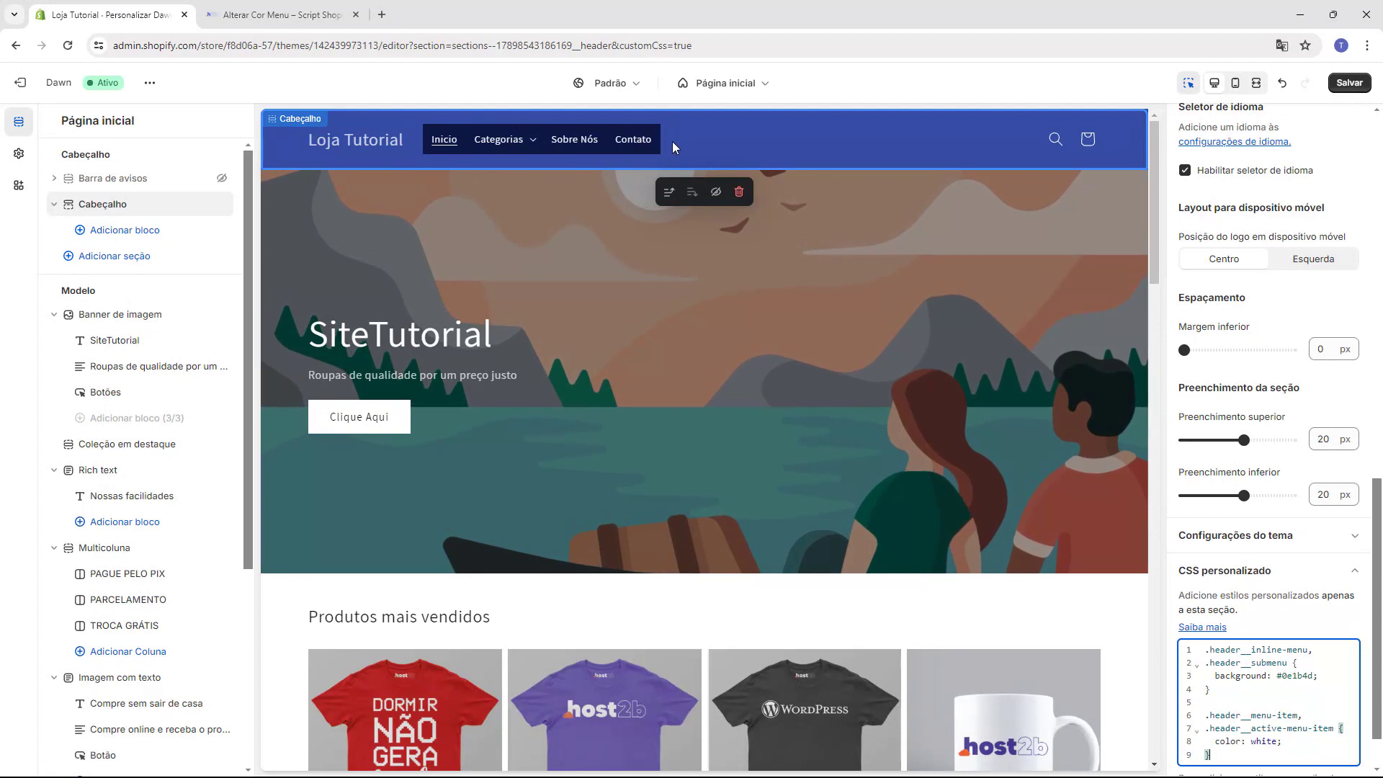
pyautogui.click(532, 150)
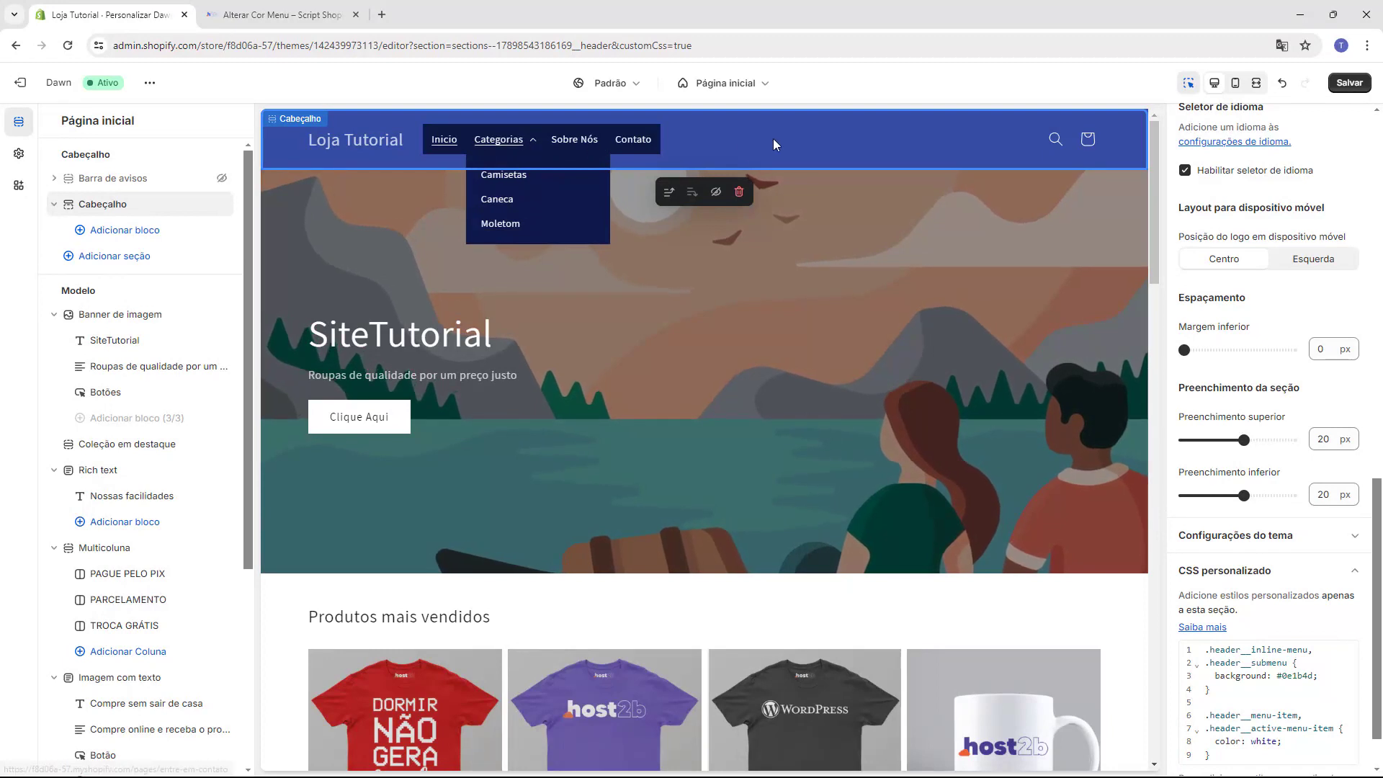
pyautogui.click(525, 143)
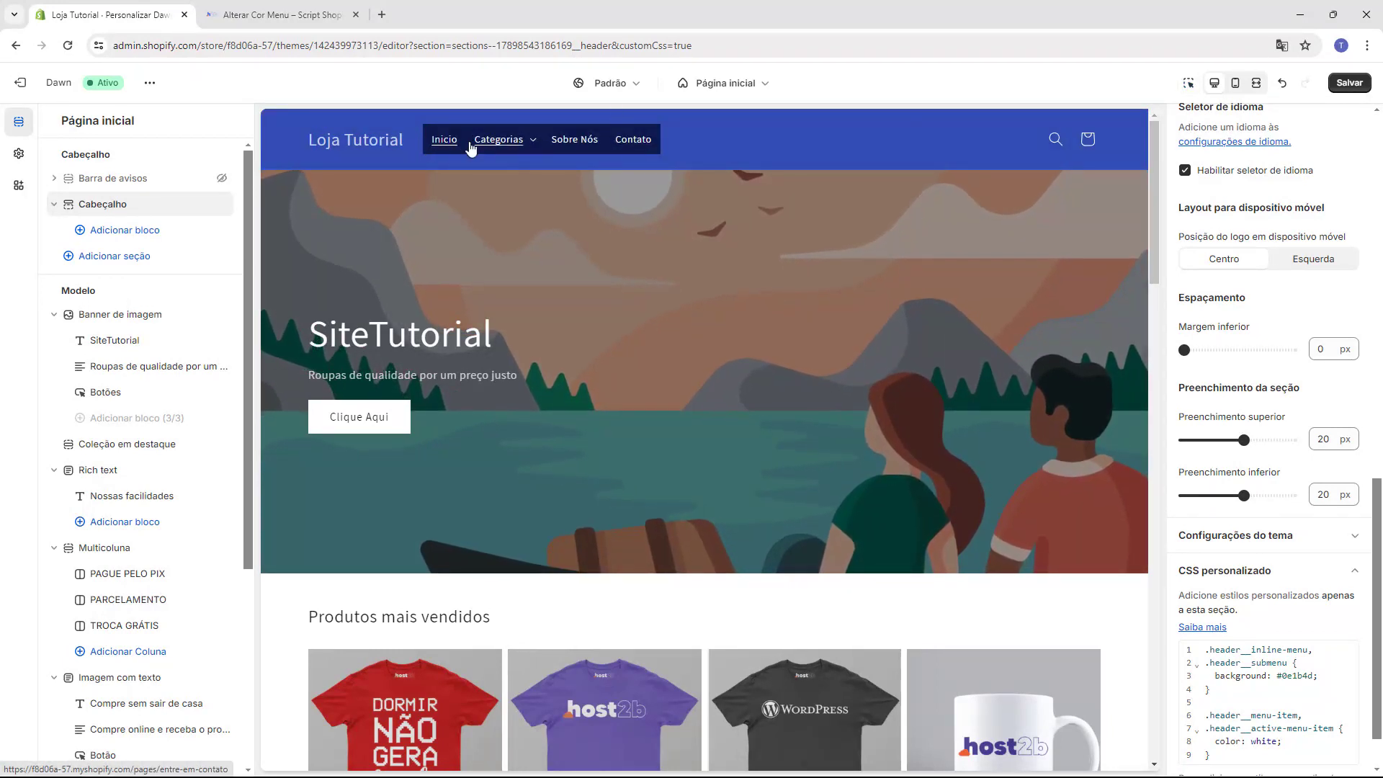
pyautogui.scroll(-3, 749, 296)
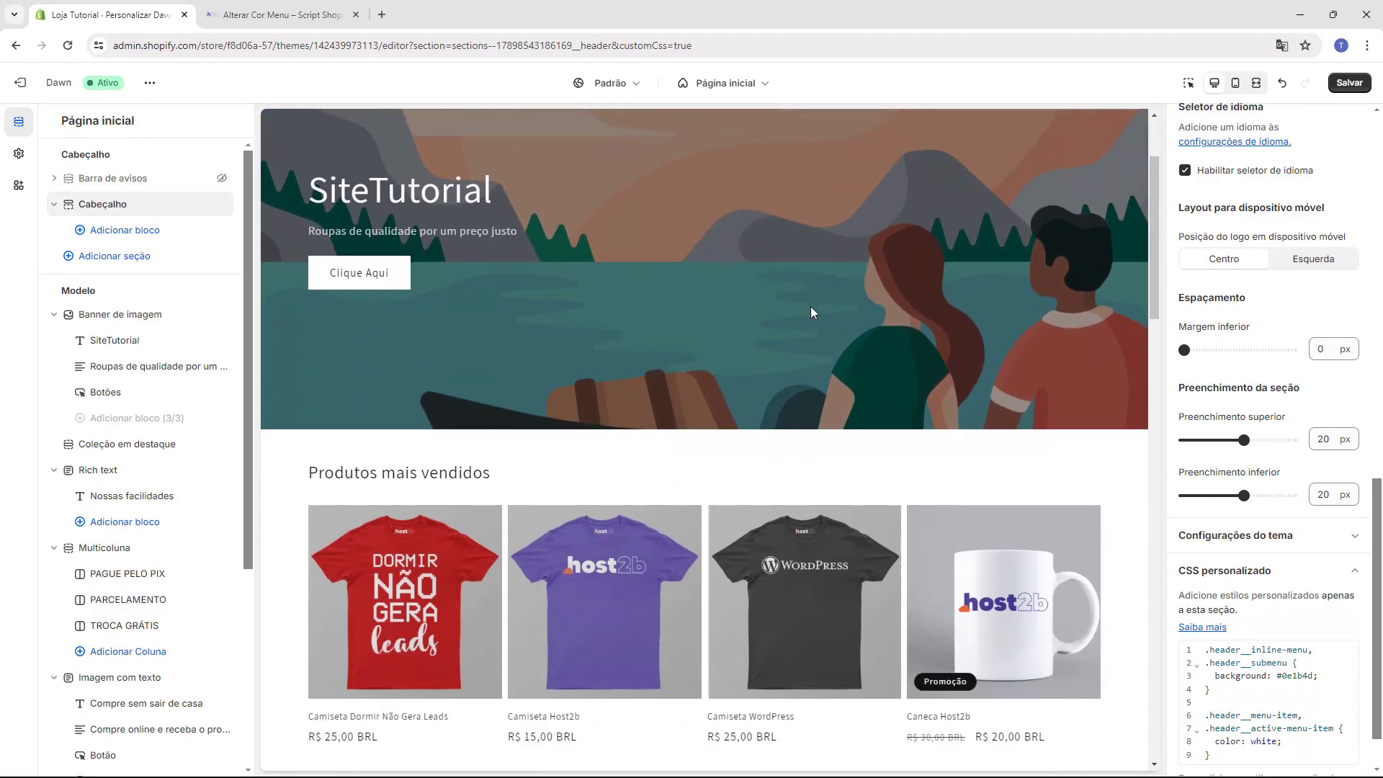
pyautogui.scroll(3, 814, 305)
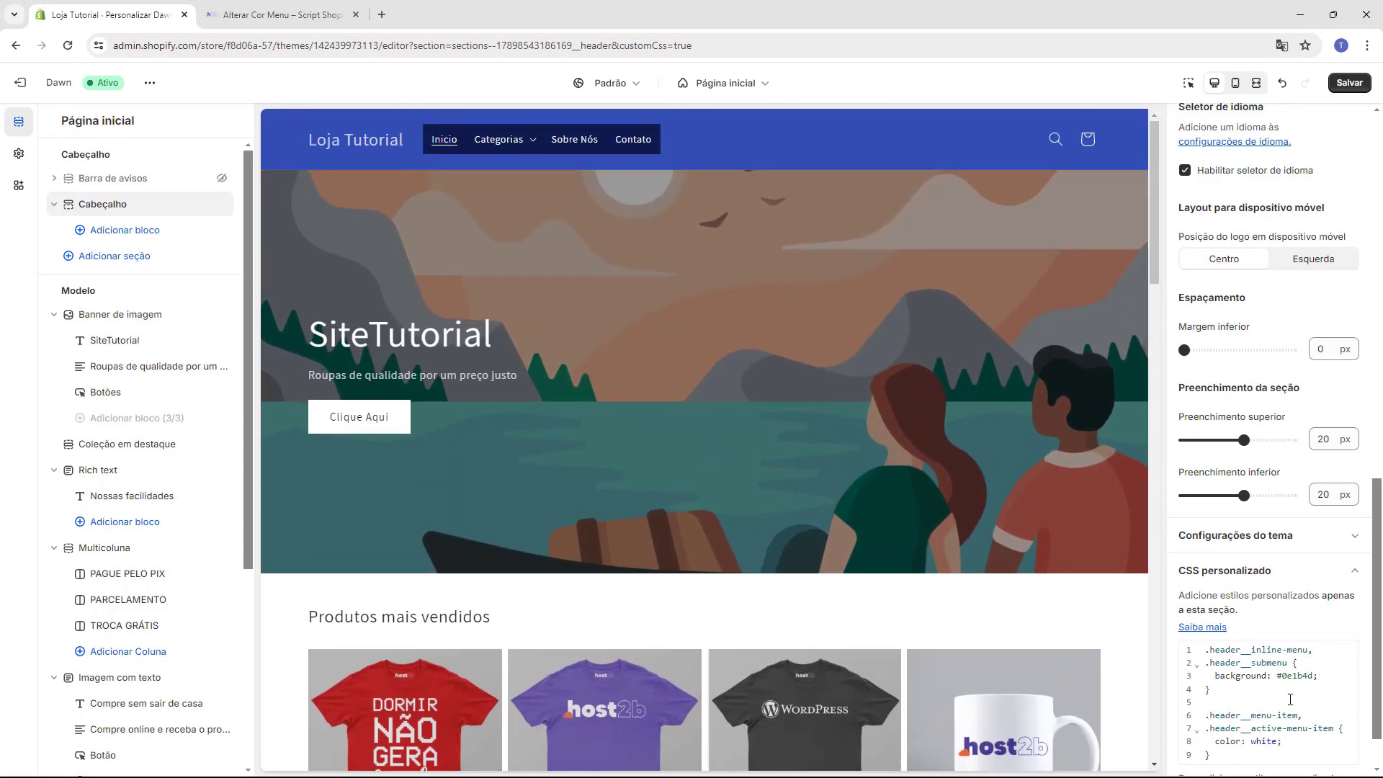
# Open the htmlcolorcodes.com site linked in the host2b article to choose a new menu background color.
pyautogui.moveTo(1217, 677); pyautogui.dragTo(1269, 678)
pyautogui.click(1271, 677)
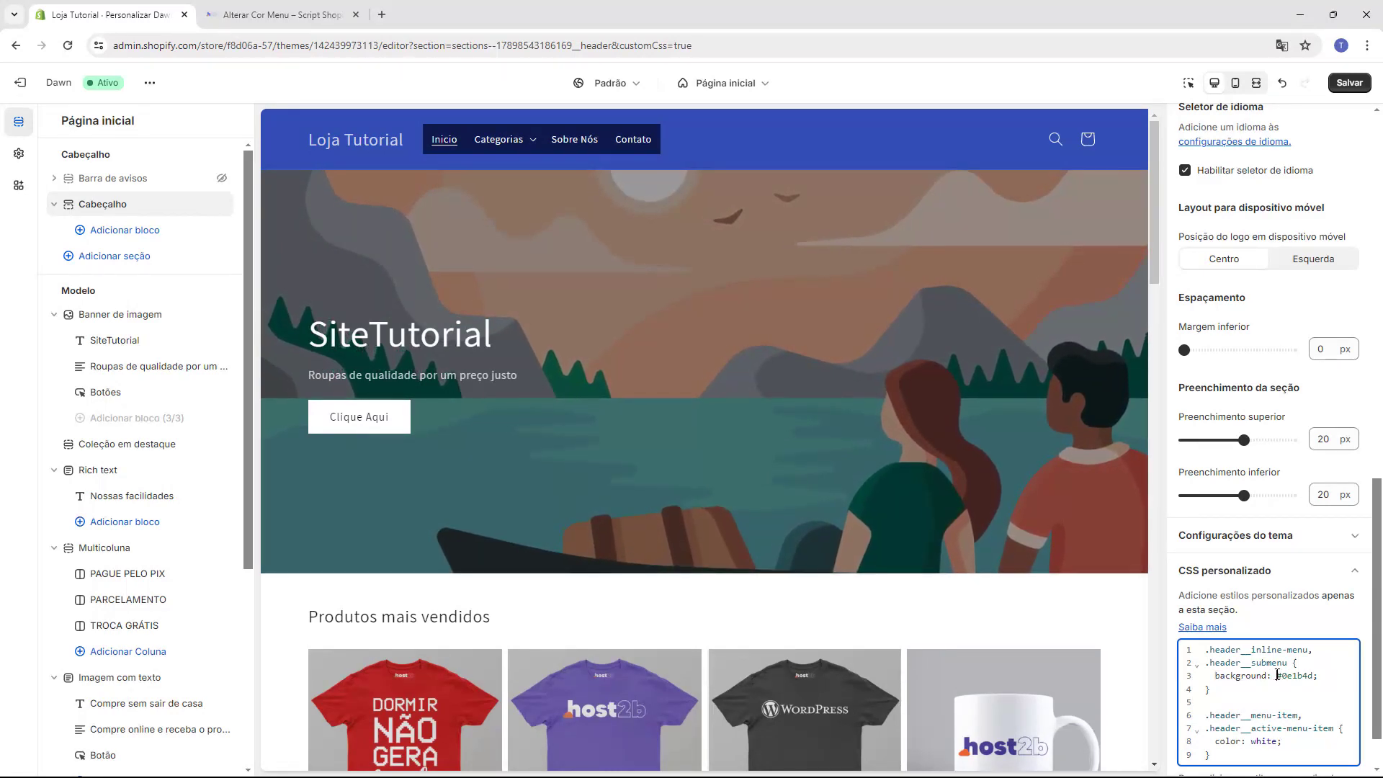
pyautogui.moveTo(1283, 676); pyautogui.dragTo(1314, 675)
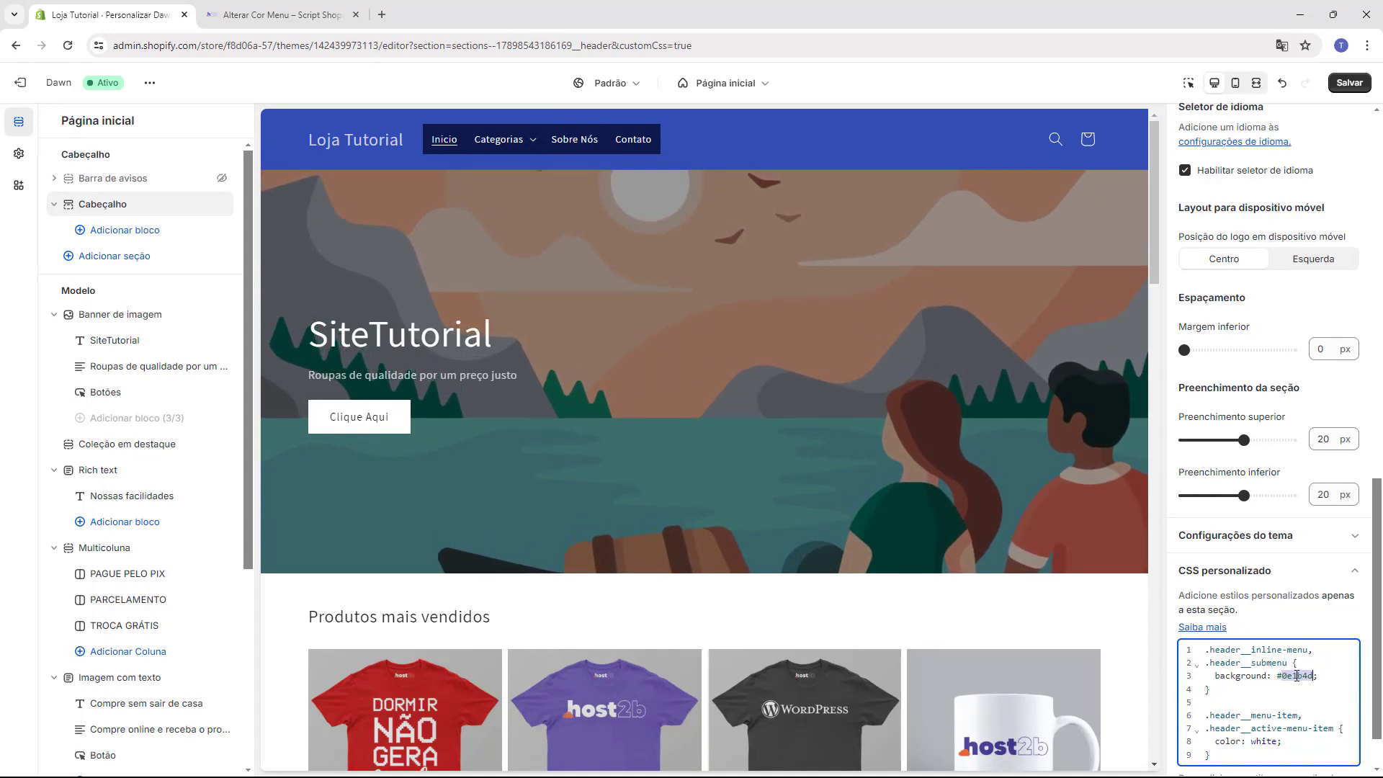
pyautogui.click(290, 9)
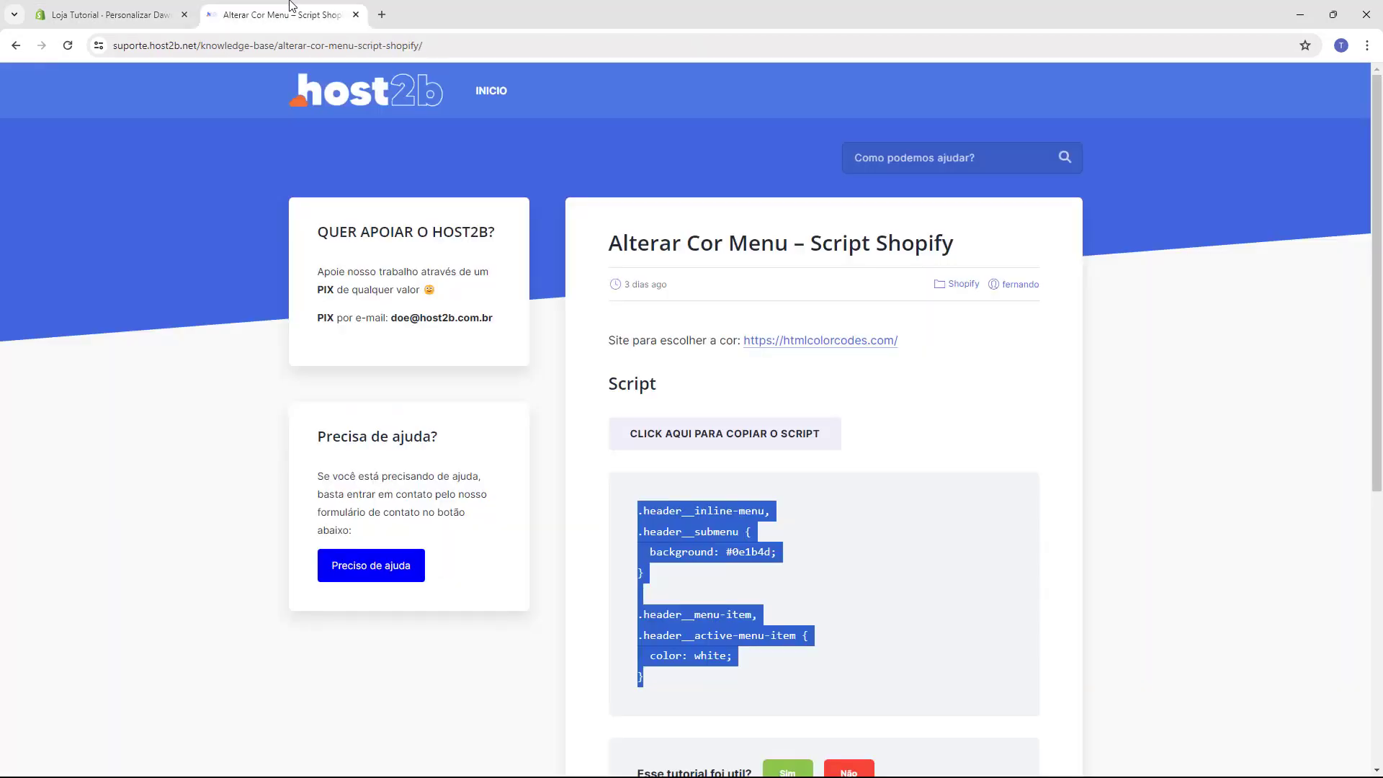
pyautogui.click(582, 239)
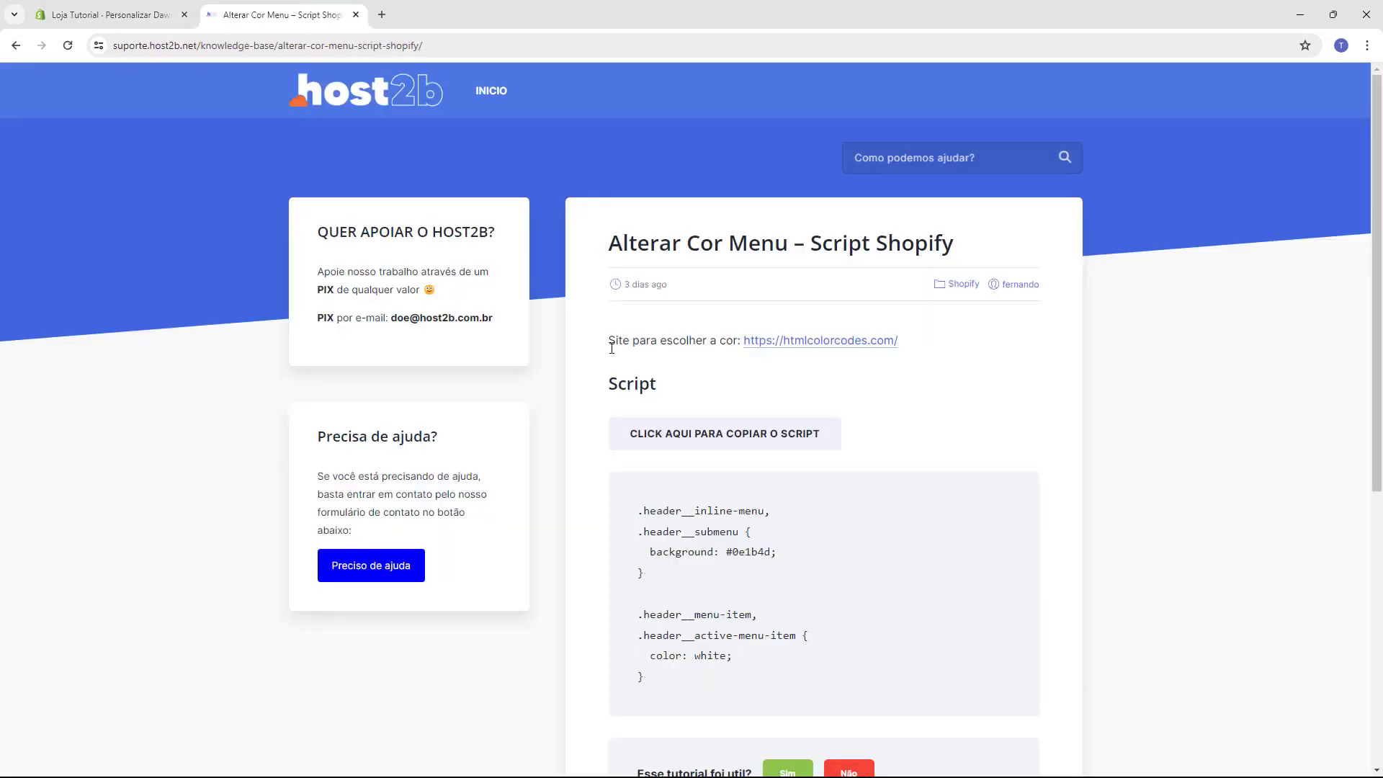
pyautogui.moveTo(603, 344); pyautogui.dragTo(685, 348)
pyautogui.click(765, 371)
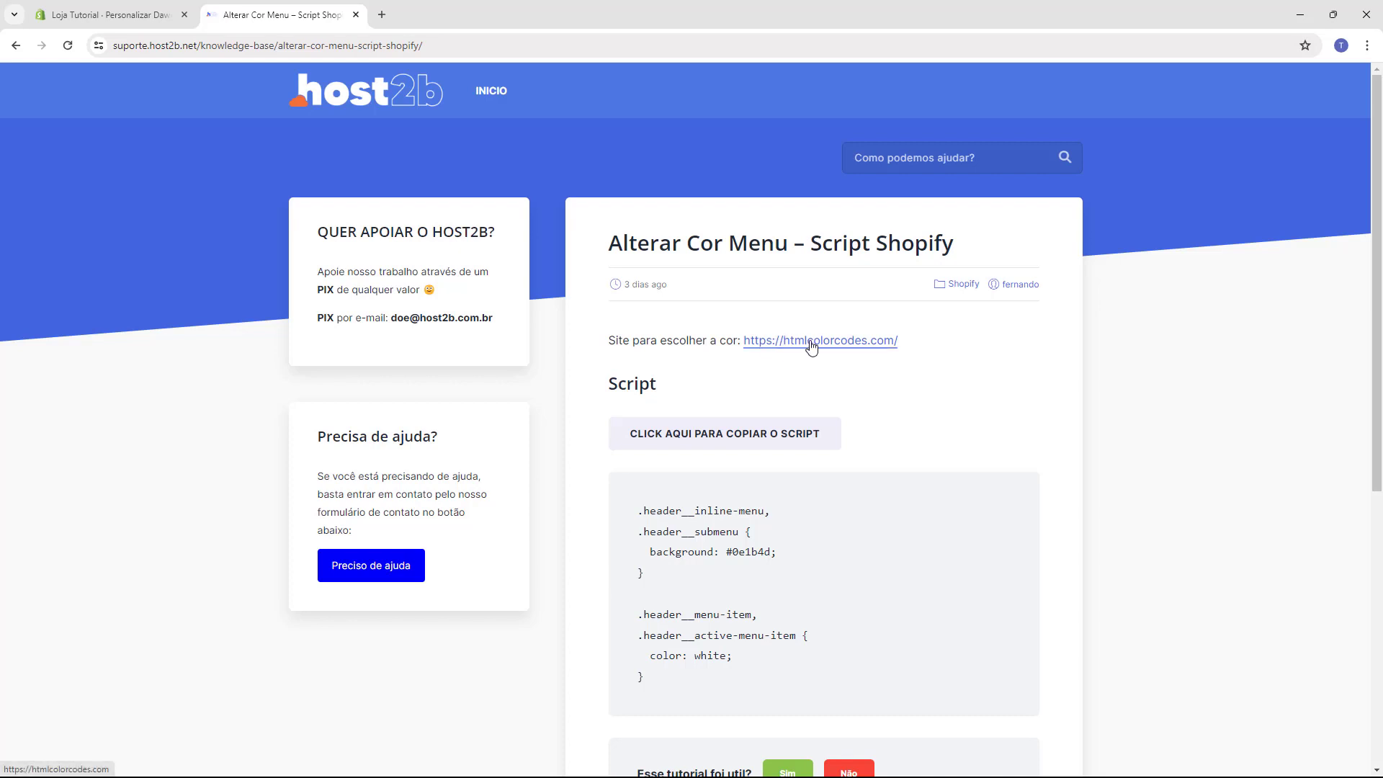
pyautogui.click(812, 349)
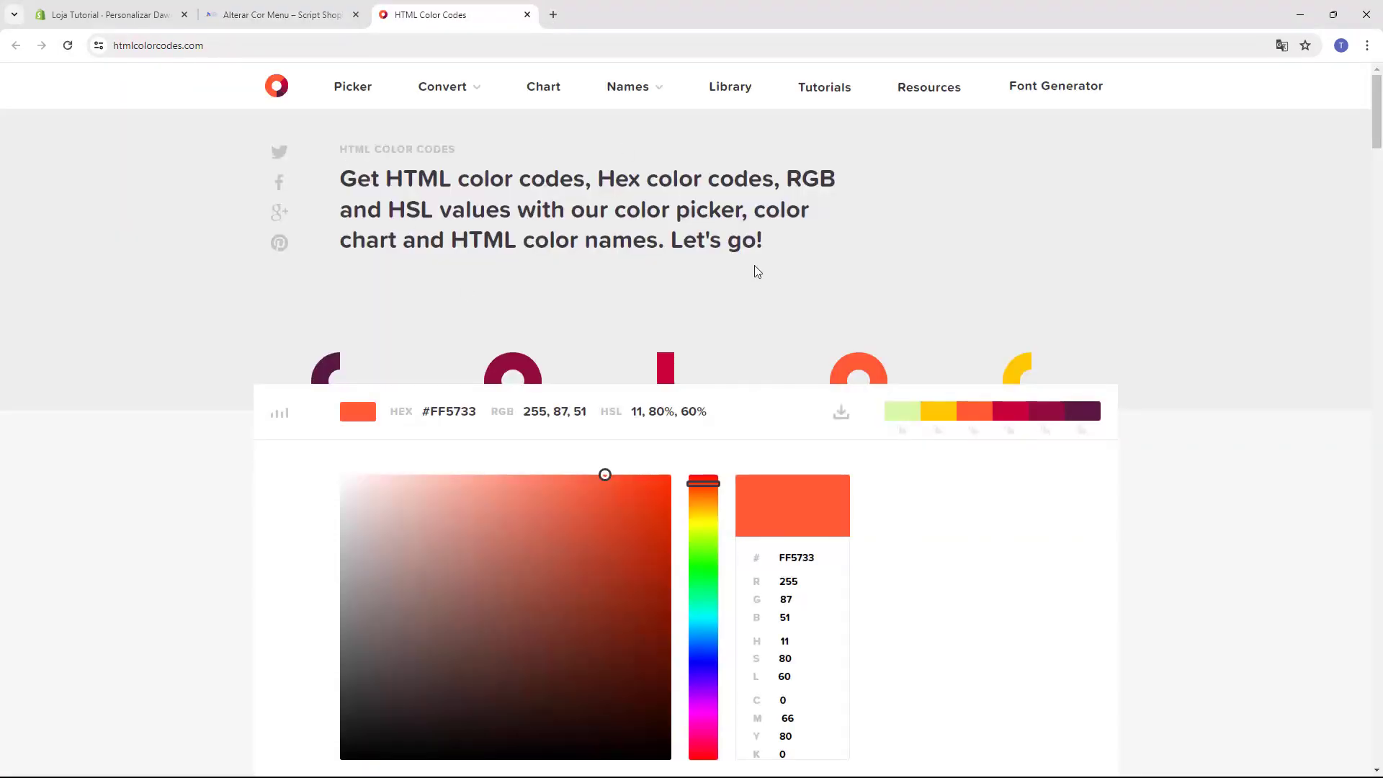
# Pick the green #459C14 in the color picker and copy its hex code.
pyautogui.scroll(-2, 727, 222)
pyautogui.moveTo(540, 411); pyautogui.dragTo(671, 380)
pyautogui.moveTo(580, 333); pyautogui.dragTo(539, 414)
pyautogui.moveTo(699, 382); pyautogui.dragTo(710, 410)
pyautogui.click(629, 380)
pyautogui.moveTo(616, 408); pyautogui.dragTo(629, 441)
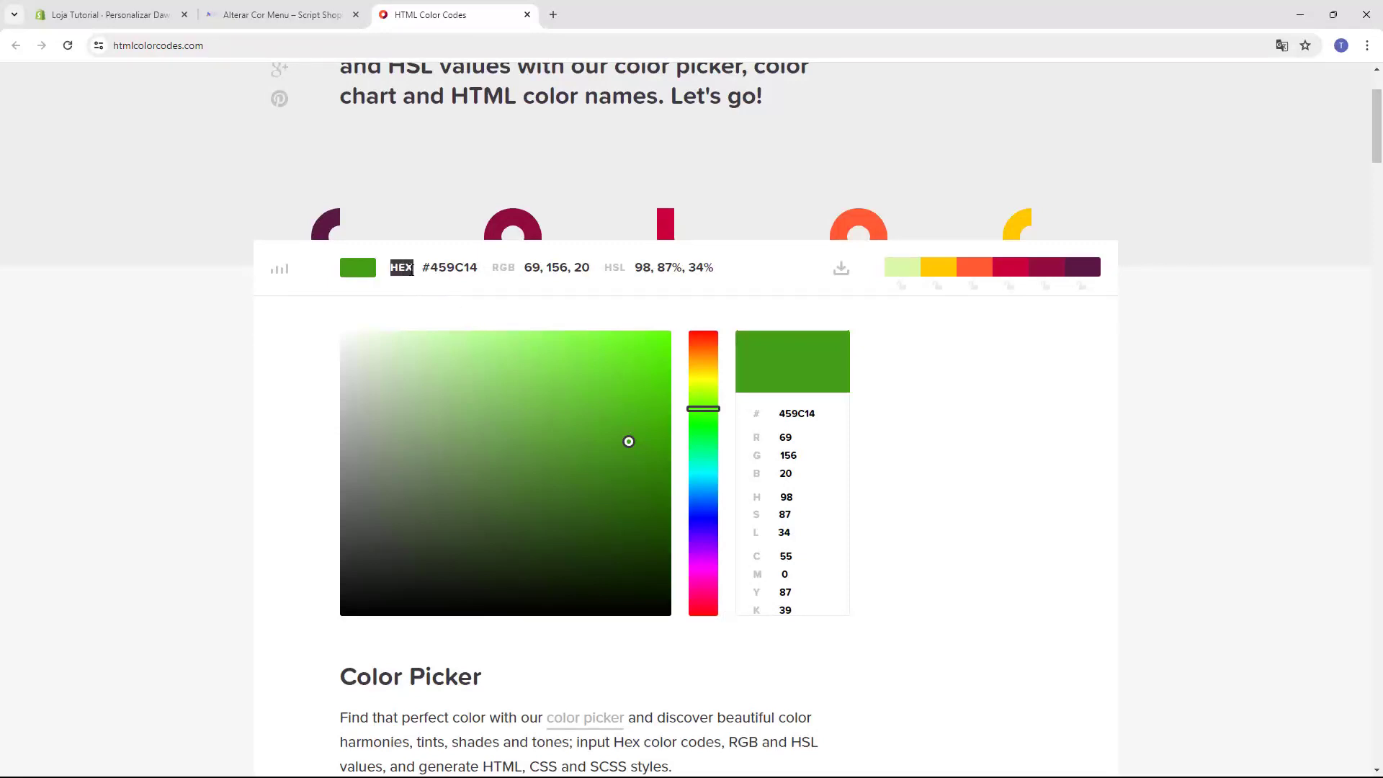
pyautogui.click(405, 271)
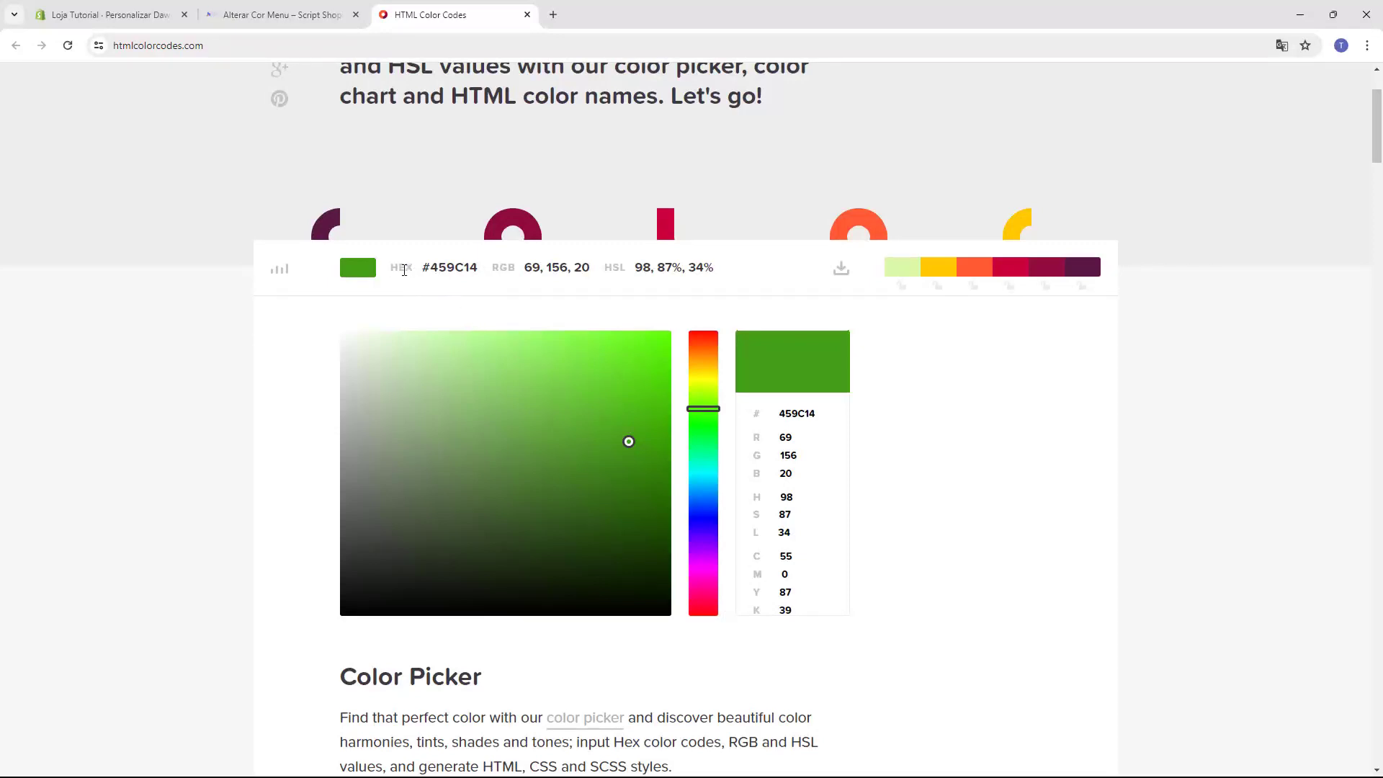
pyautogui.click(441, 273)
pyautogui.hotkey('ctrl', 'c')
# Set the background value in the header's custom CSS to #459C14 in the Shopify theme editor.
pyautogui.click(130, 14)
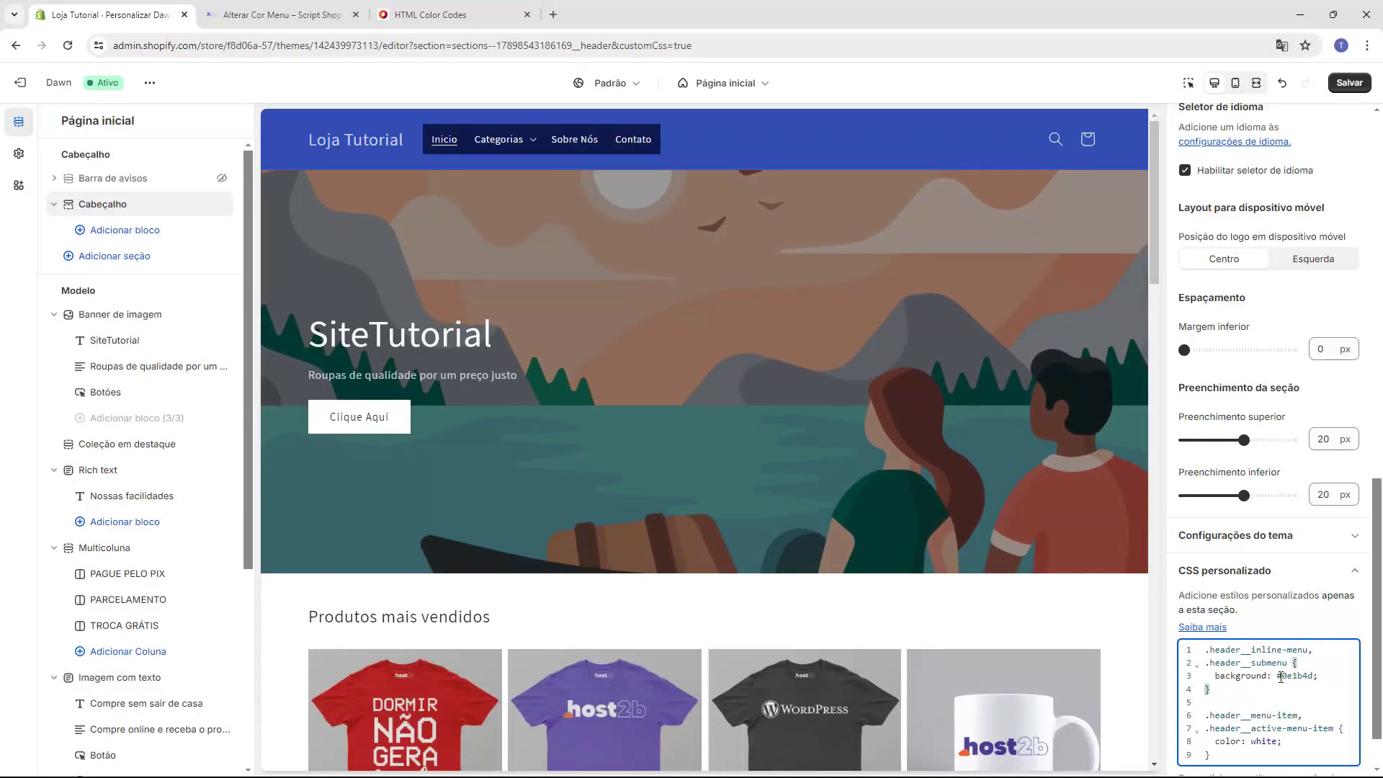
pyautogui.moveTo(1277, 676); pyautogui.dragTo(1315, 676)
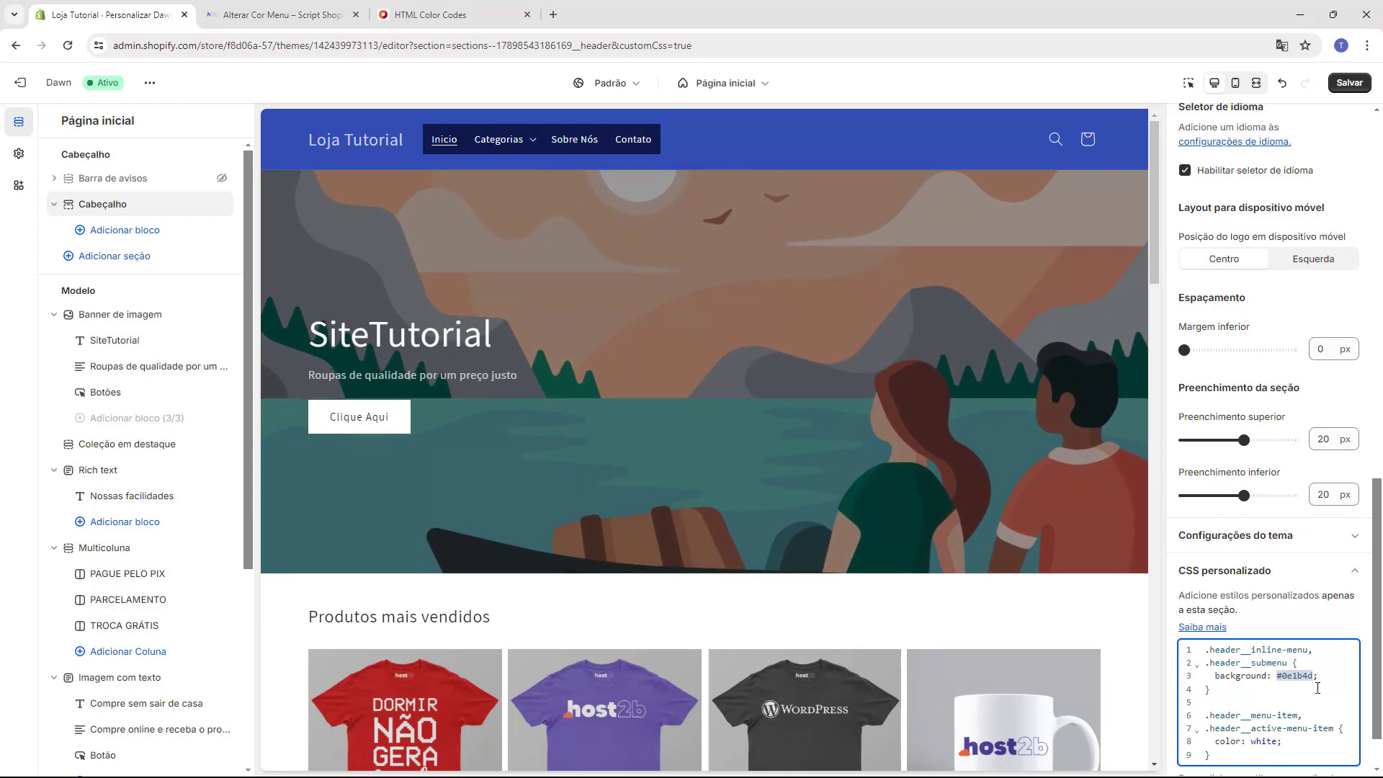
pyautogui.press('BackSpace')
pyautogui.hotkey('ctrl', 'v')
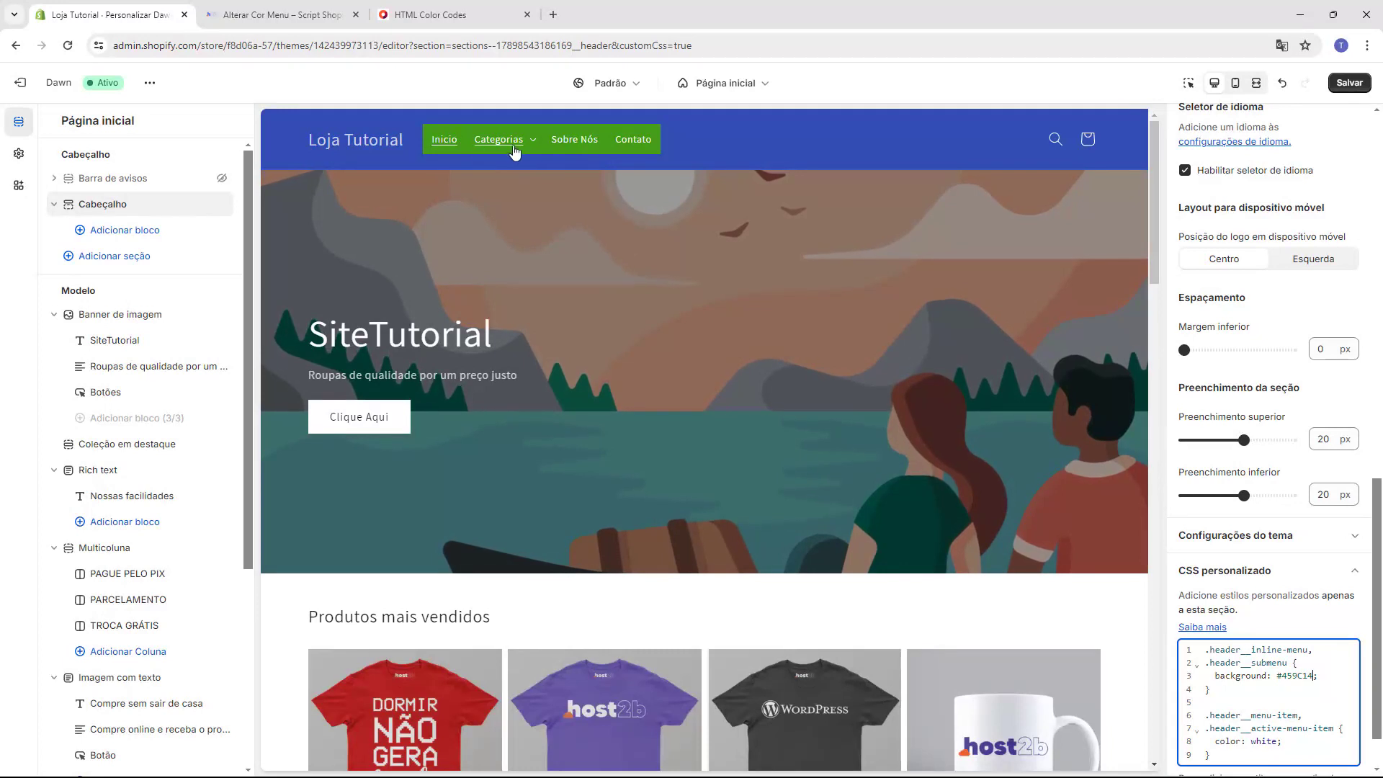
# Set the menu item text color in the header's custom CSS to black.
pyautogui.click(1246, 742)
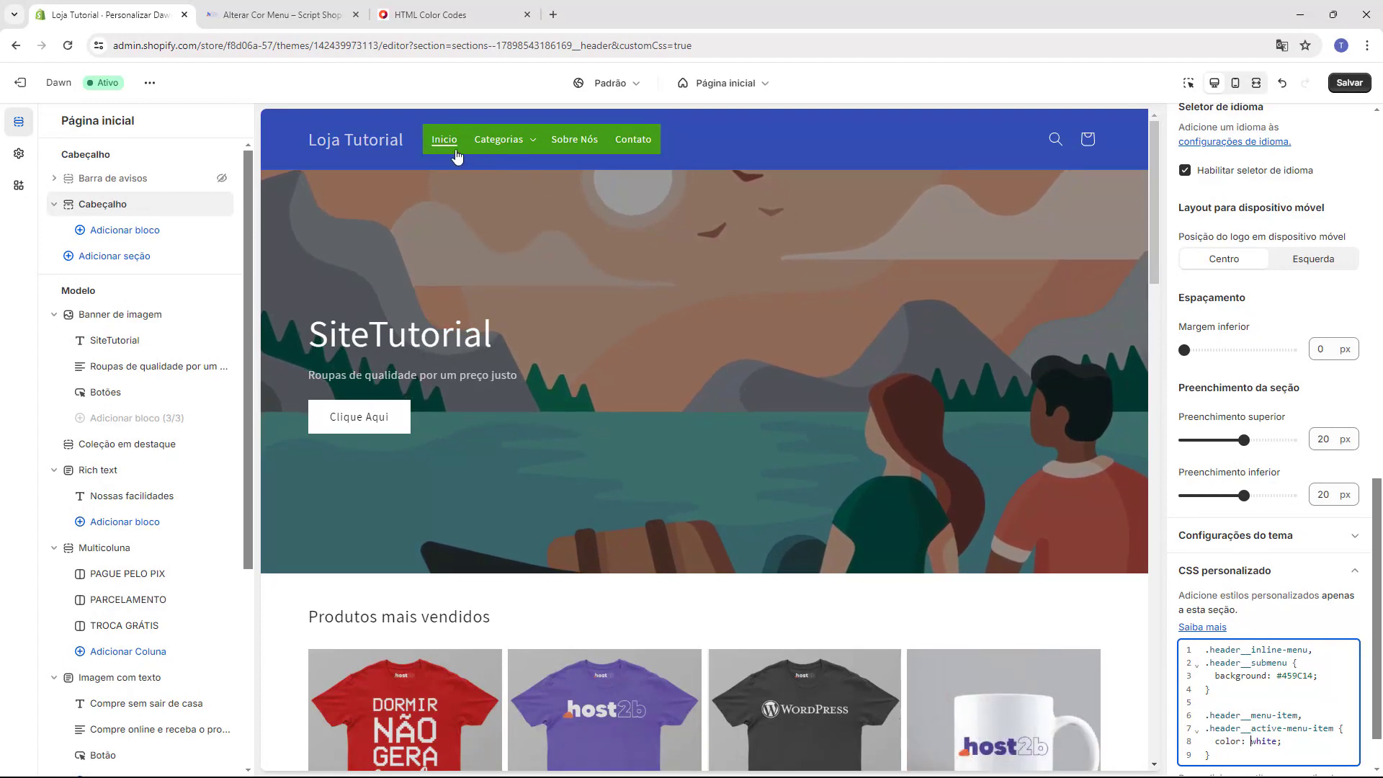
pyautogui.doubleClick(1264, 741)
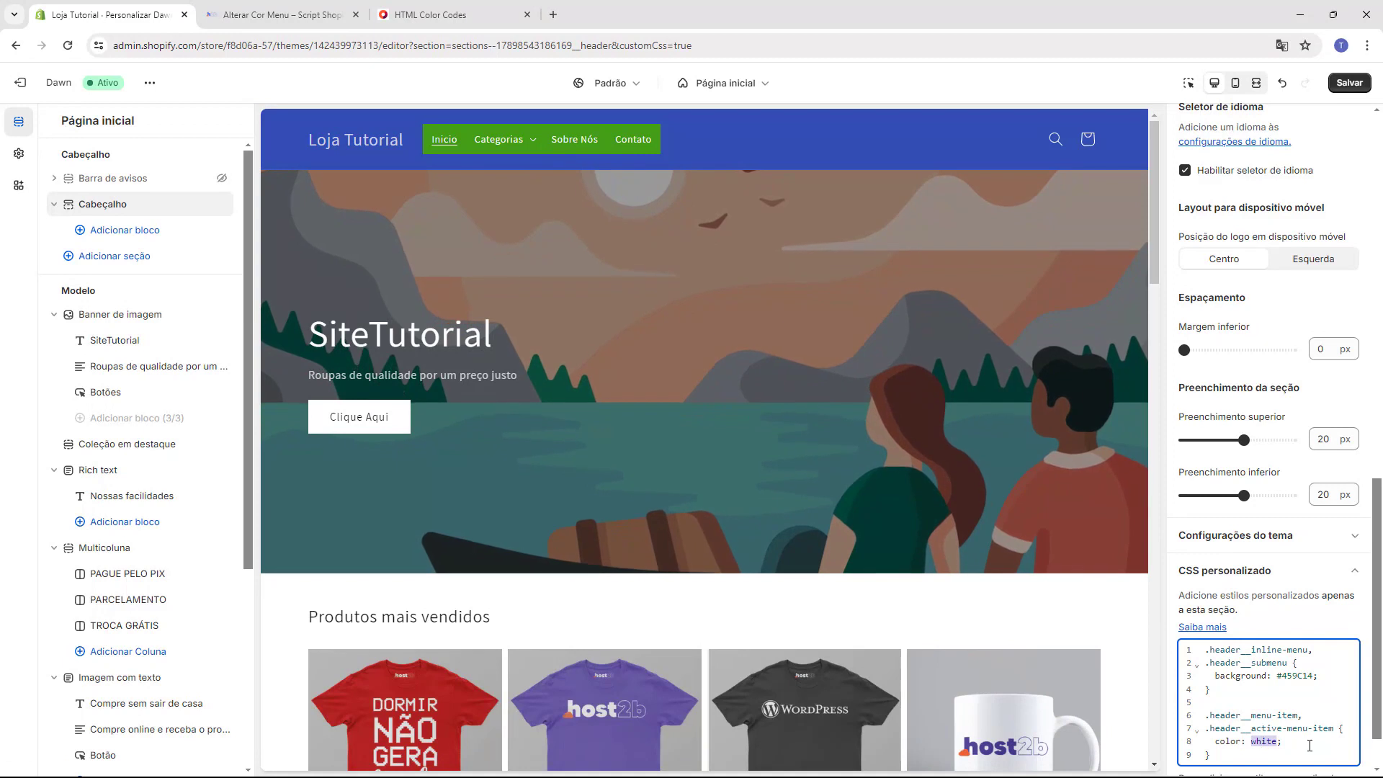
pyautogui.press('BackSpace')
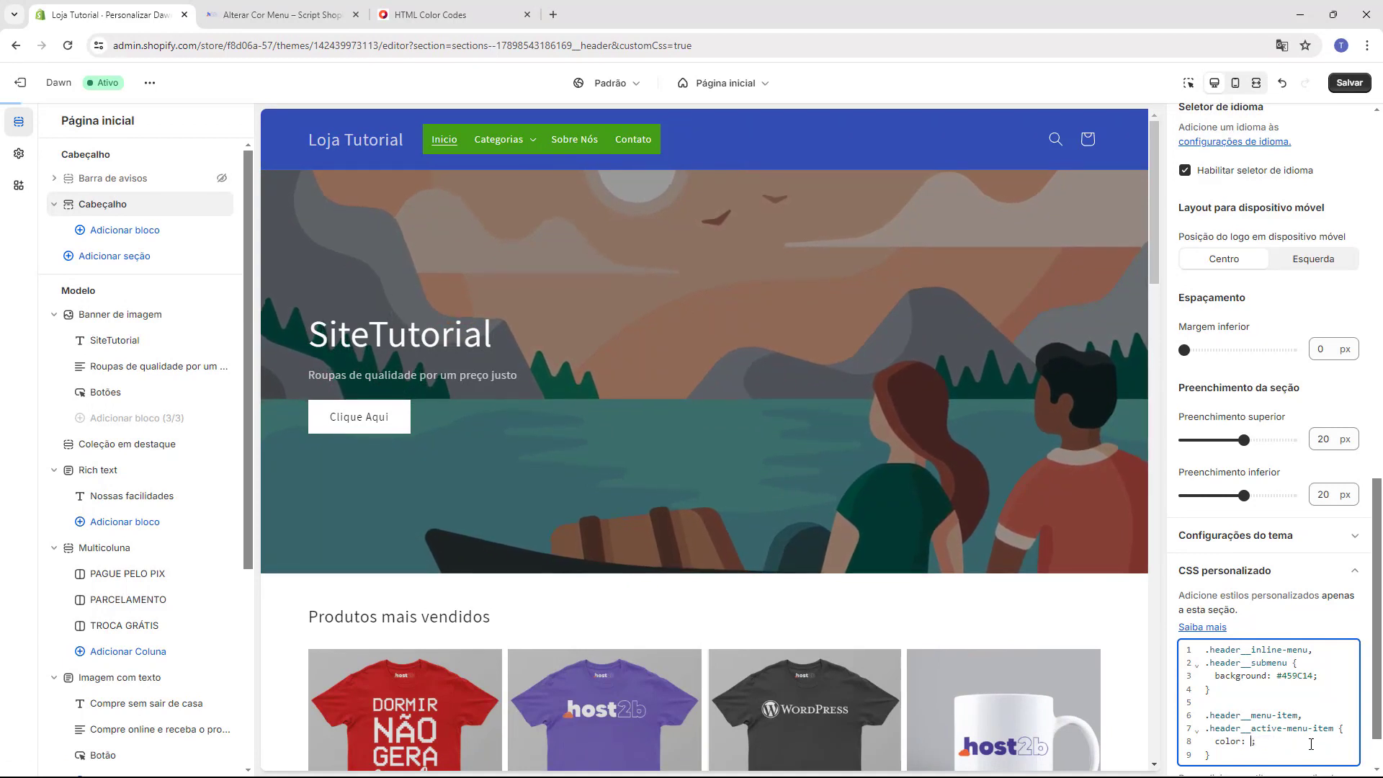
pyautogui.write('black')
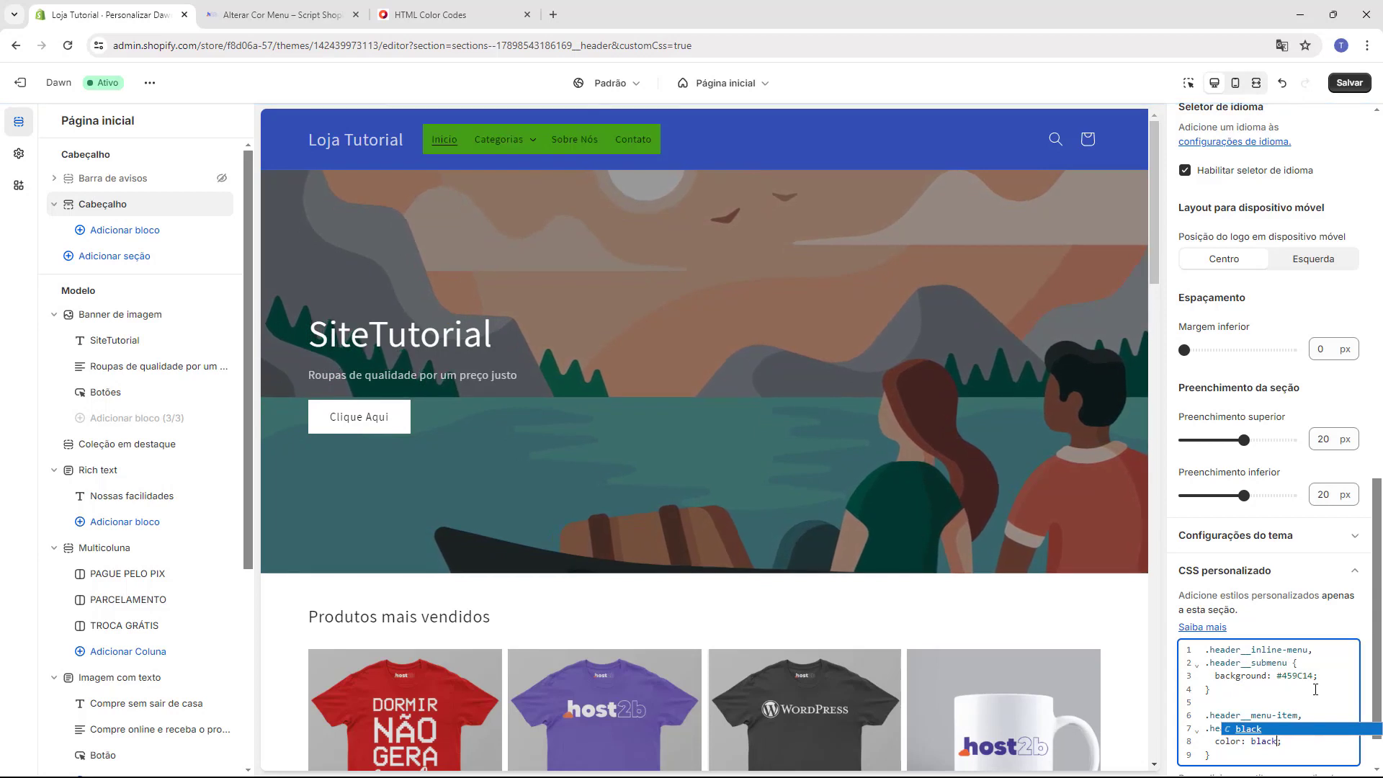
pyautogui.press('Escape')
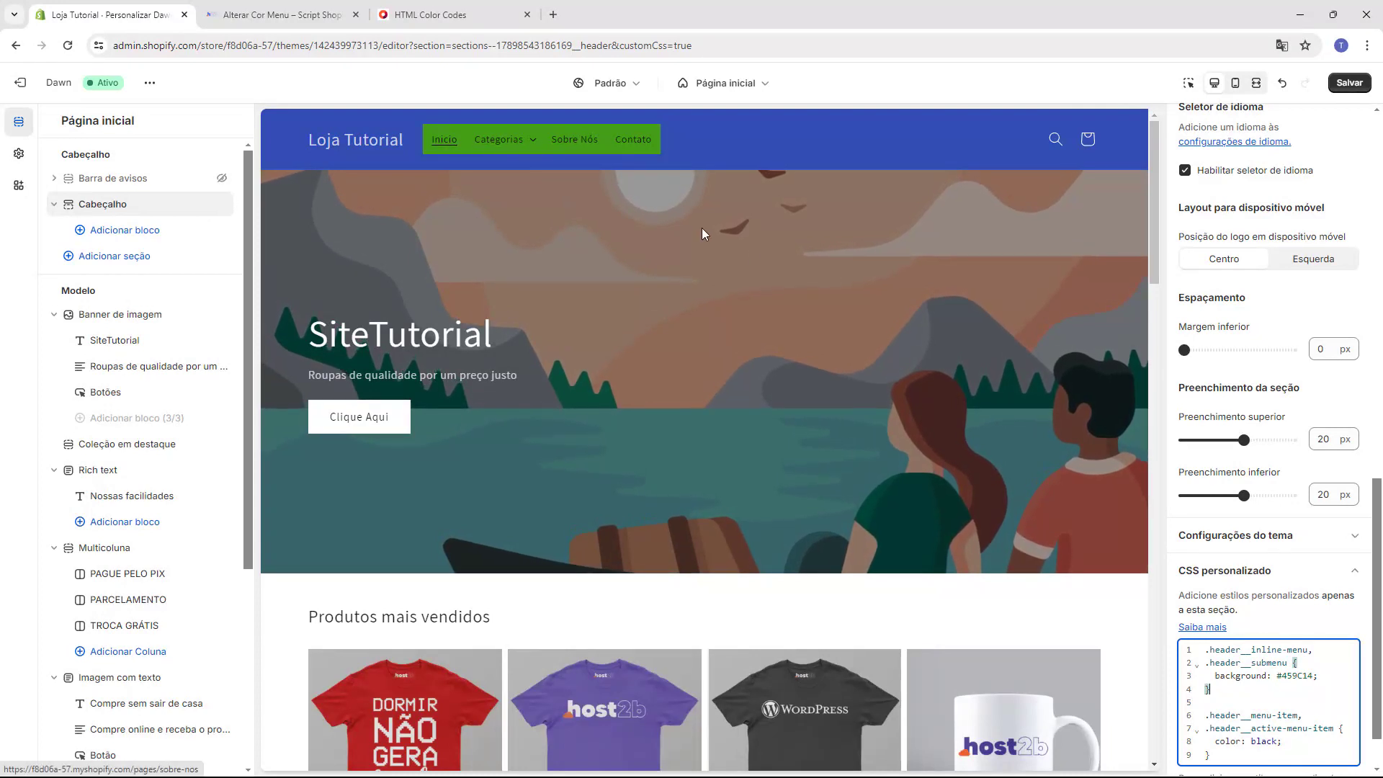
# Try red as the menu item text color in the header's custom CSS and undo the change.
pyautogui.doubleClick(1267, 741)
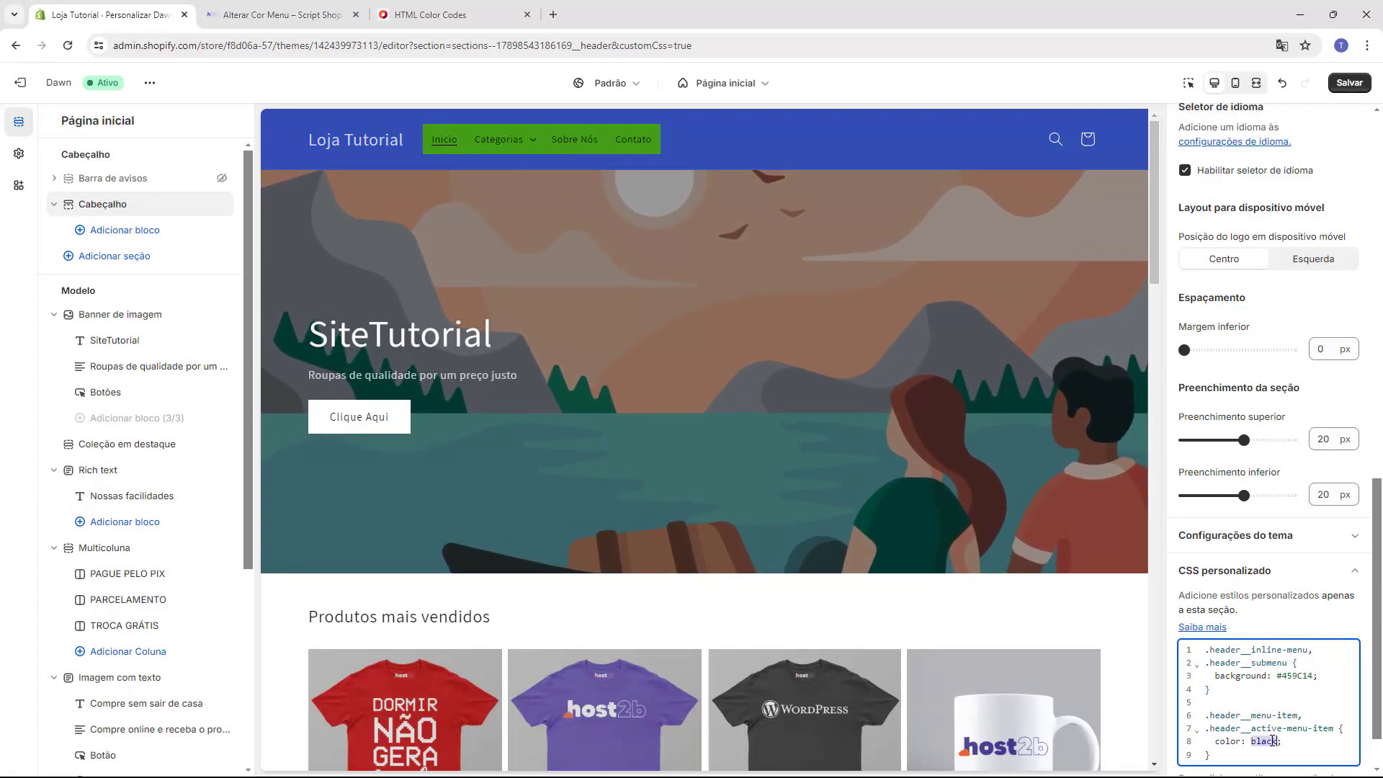
pyautogui.write('red')
pyautogui.click(1297, 750)
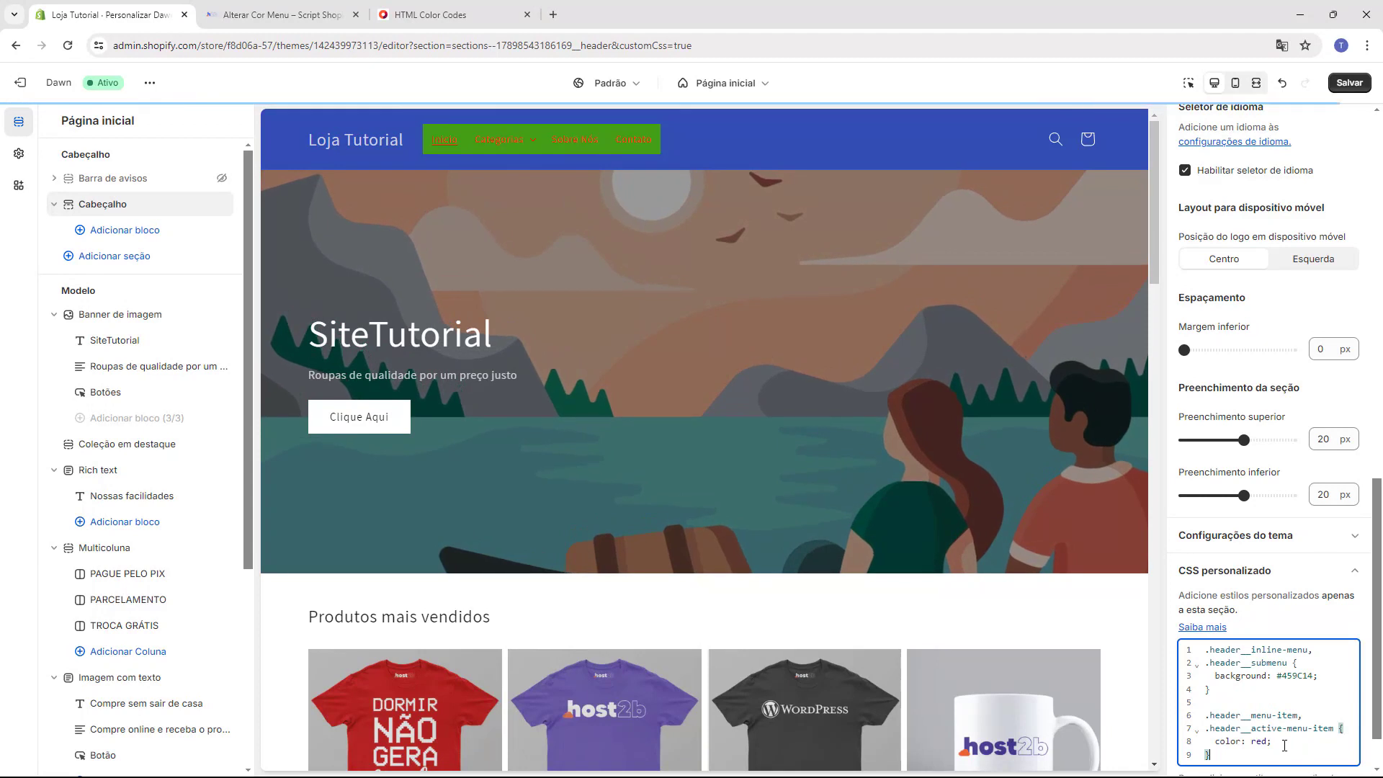
pyautogui.hotkey('ctrl', 'z')
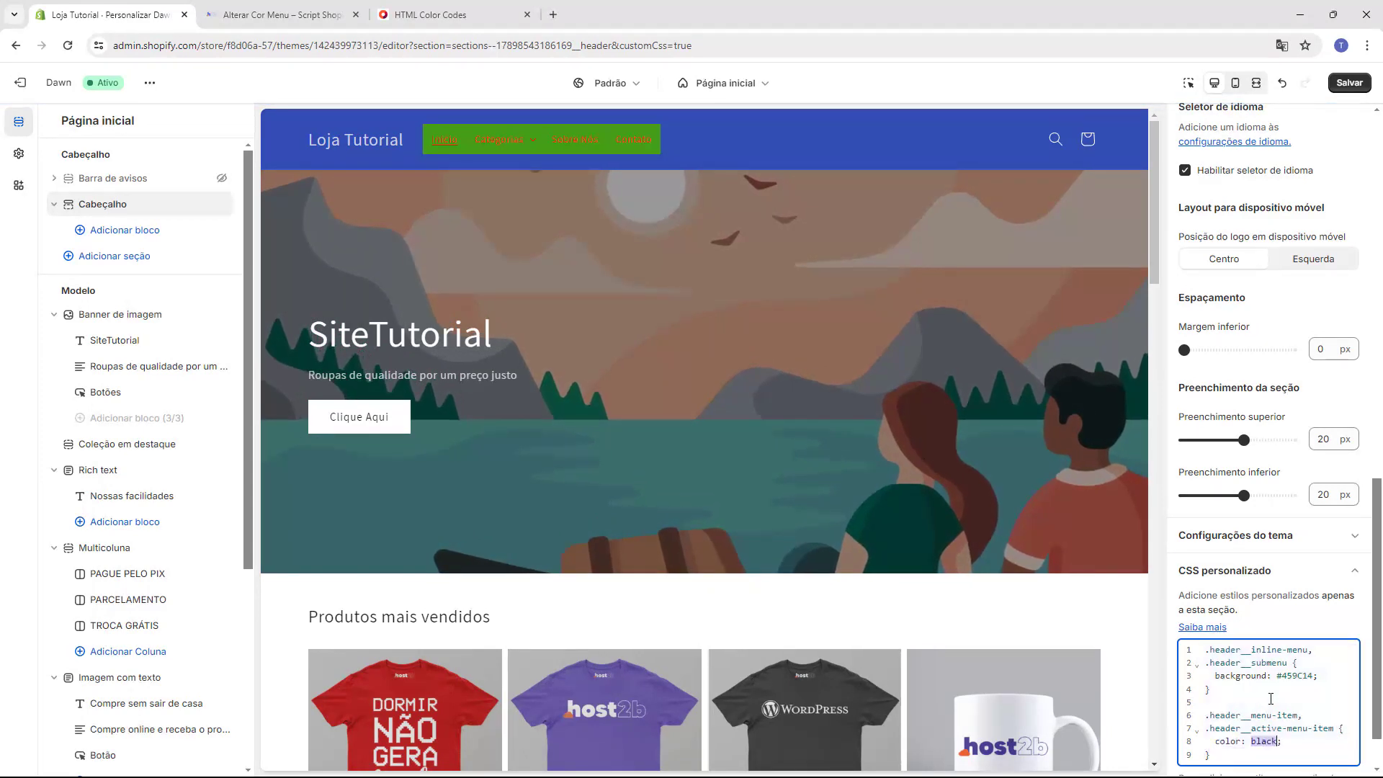
pyautogui.click(1271, 699)
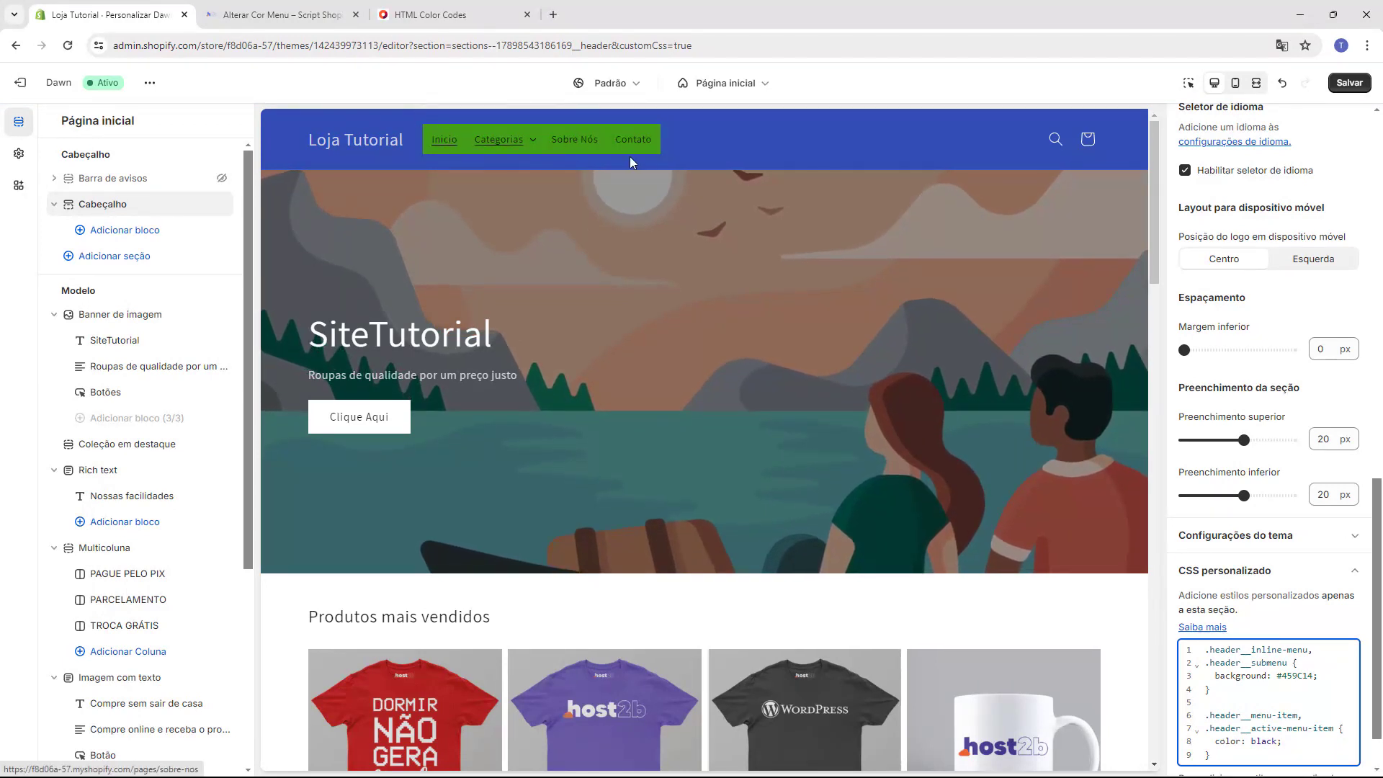
# Check the Categorias submenu's colors in the page preview and save the theme changes.
pyautogui.click(536, 145)
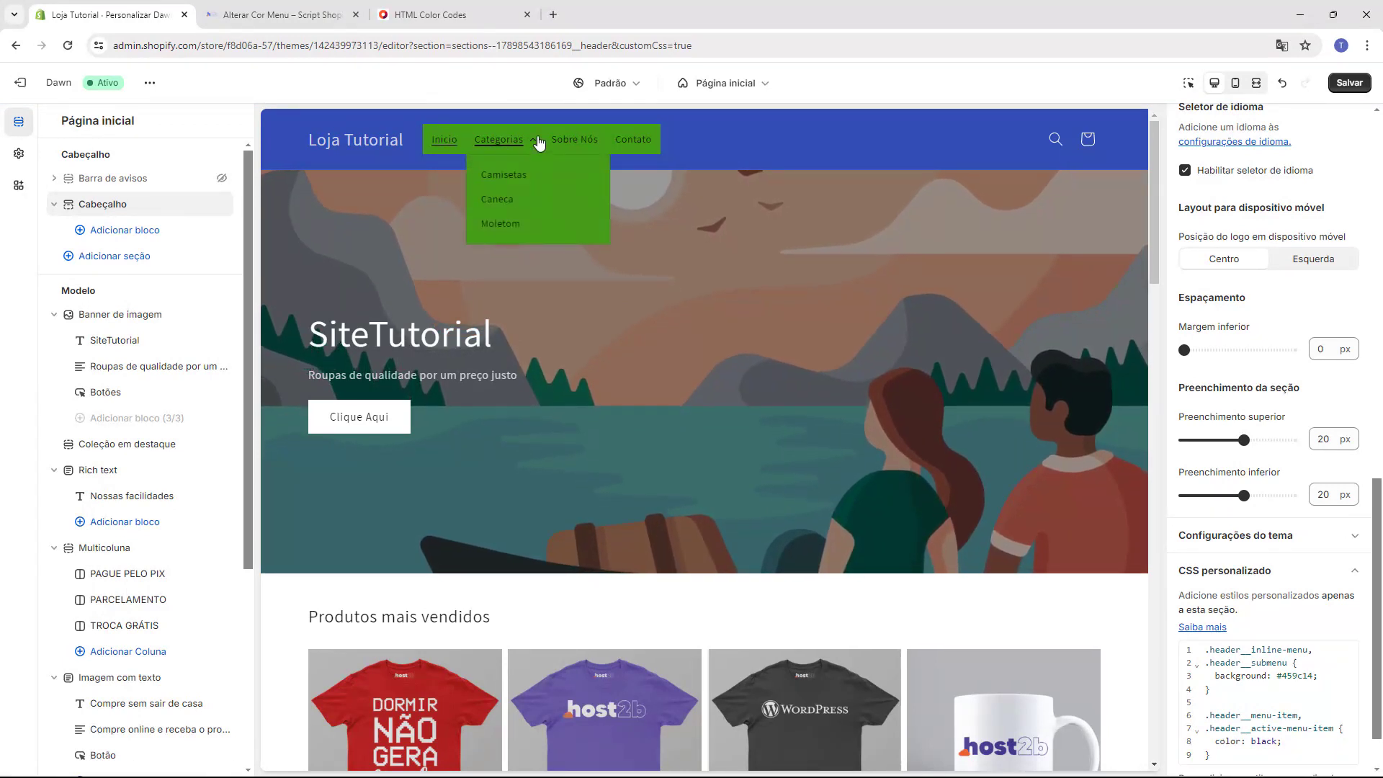
pyautogui.click(536, 142)
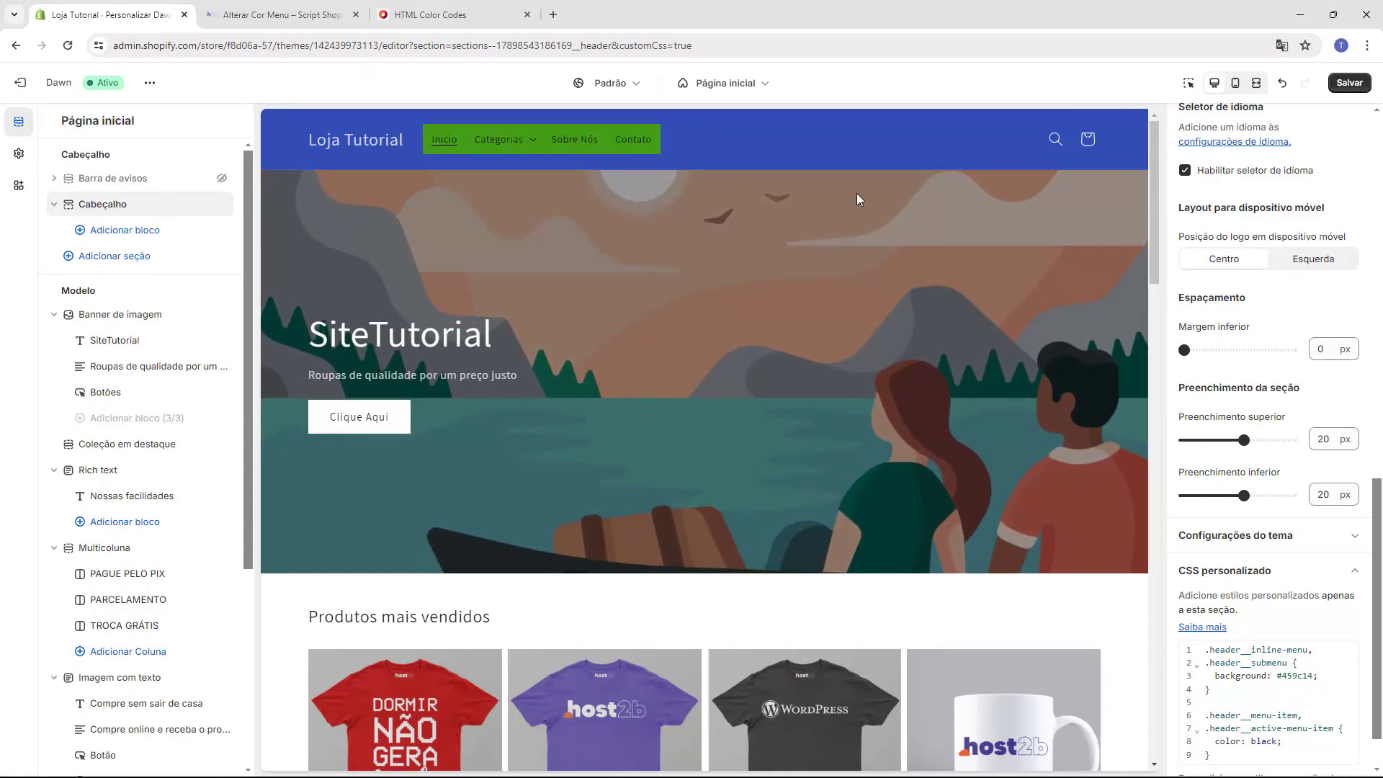
pyautogui.click(1344, 91)
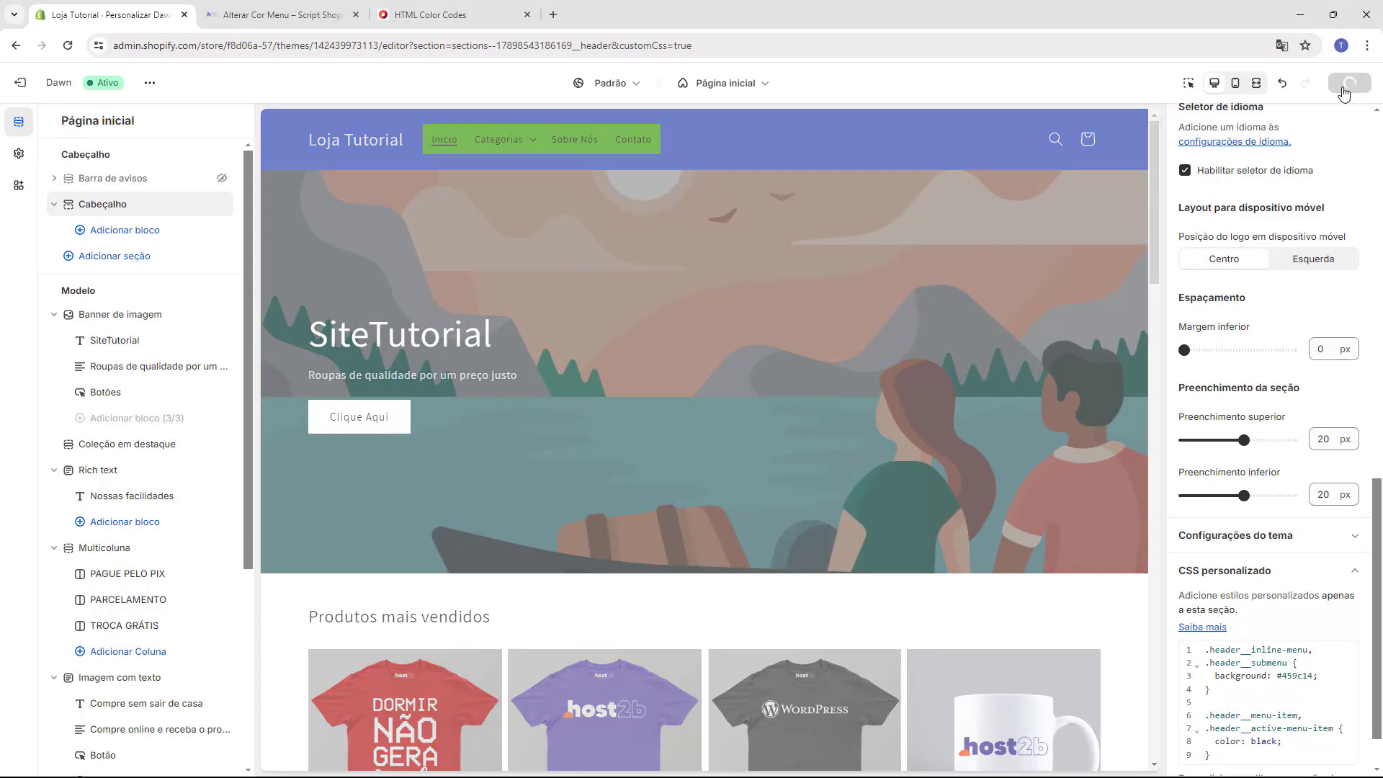